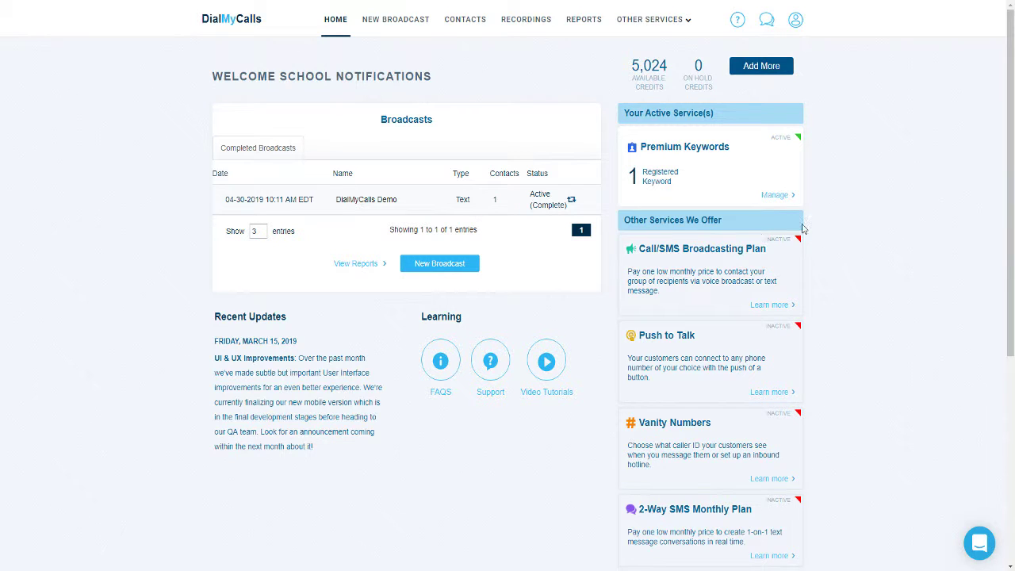
Step: Submit a caller ID phone number nicknamed 'Demo' for verification and dismiss the verify prompt
{"action": "left_click", "coordinate": [798, 24]}
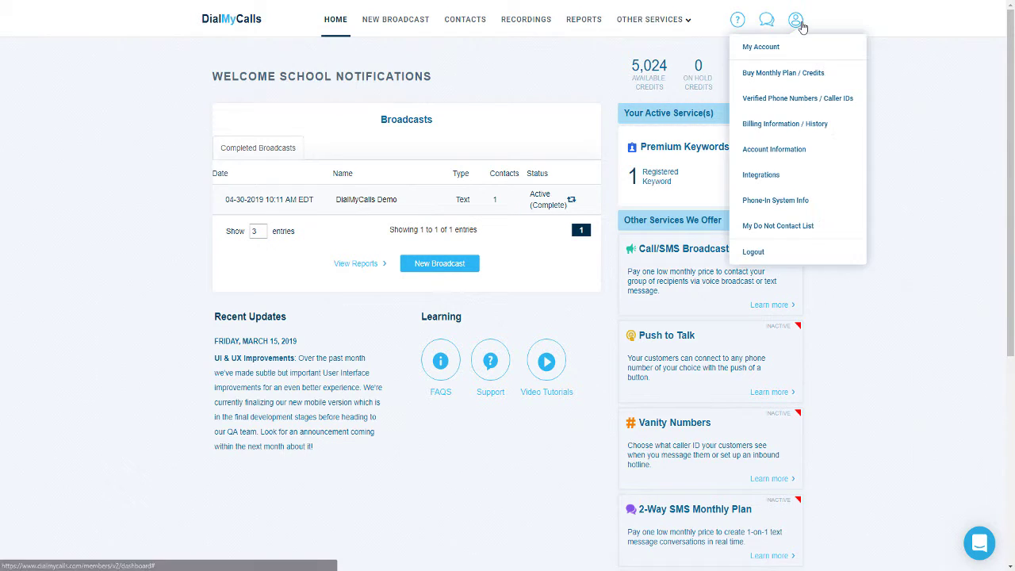
{"action": "left_click", "coordinate": [782, 99]}
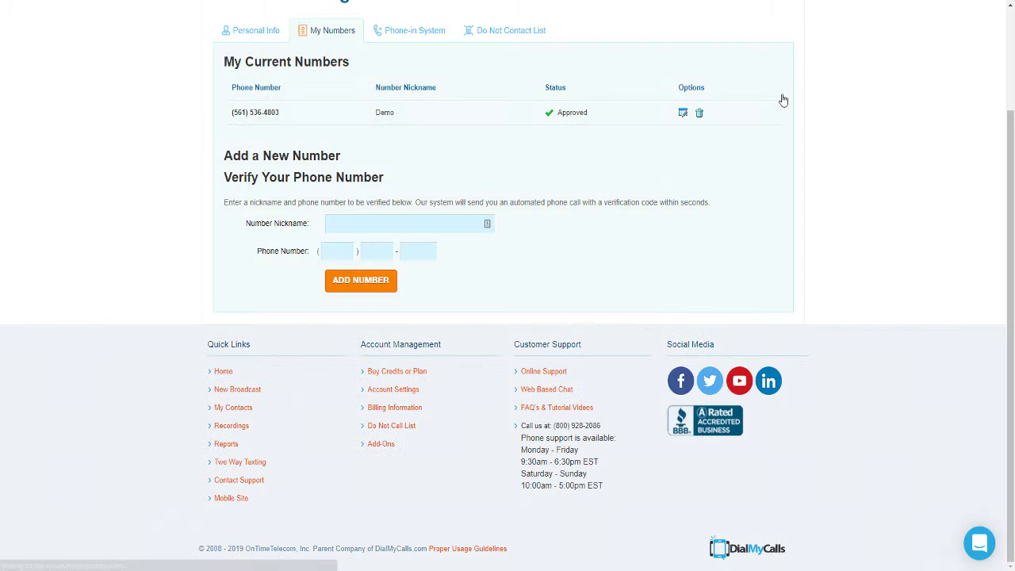
{"action": "left_click", "coordinate": [348, 222]}
{"action": "type", "text": "Demo"}
{"action": "key", "text": "Tab"}
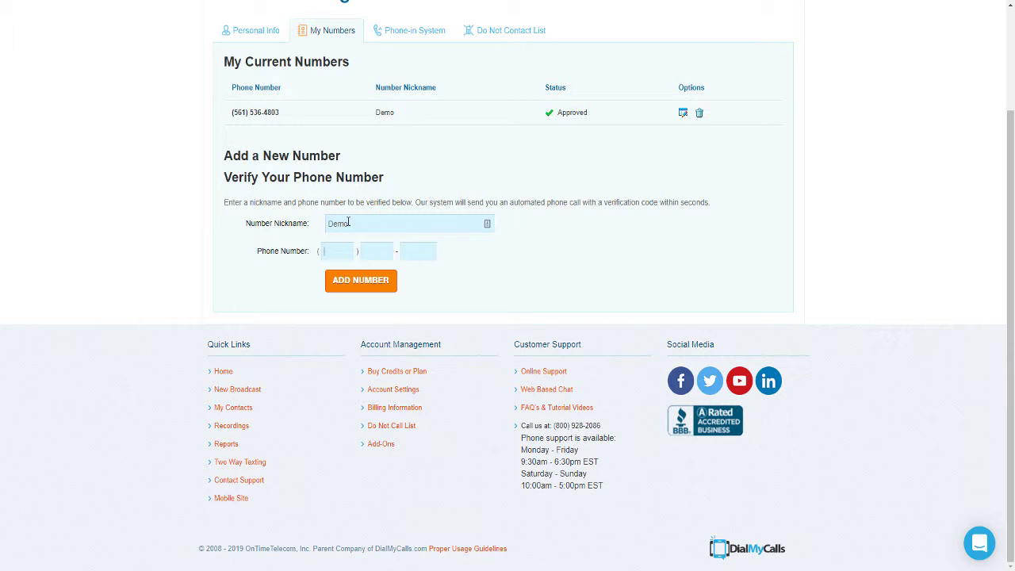
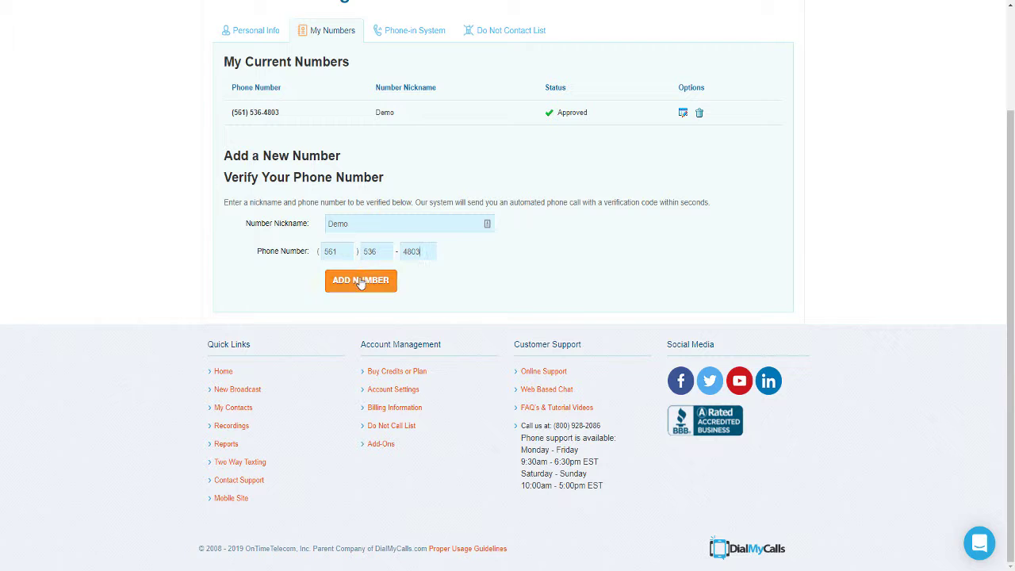
{"action": "left_click", "coordinate": [361, 281]}
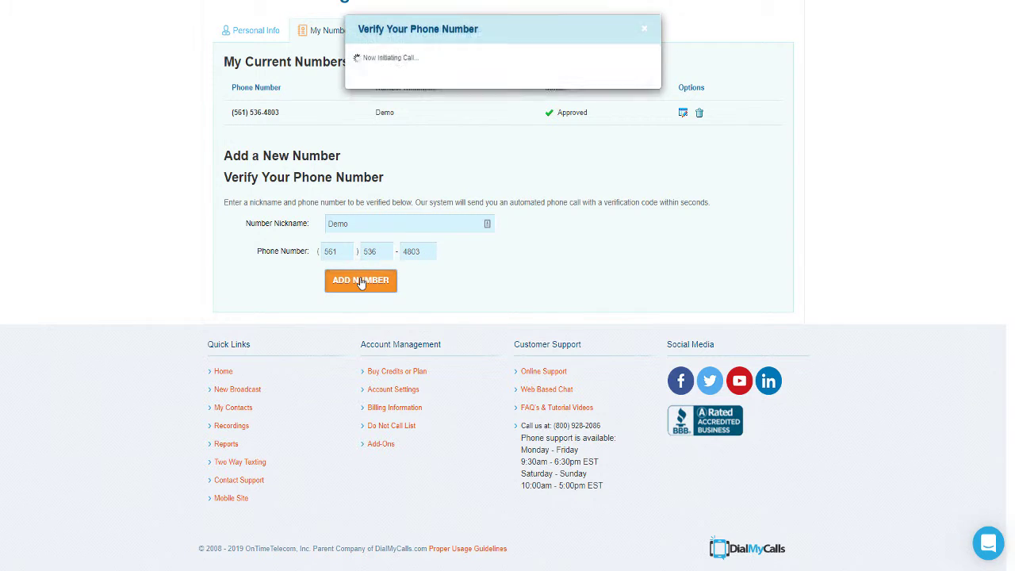
{"action": "left_click", "coordinate": [647, 34]}
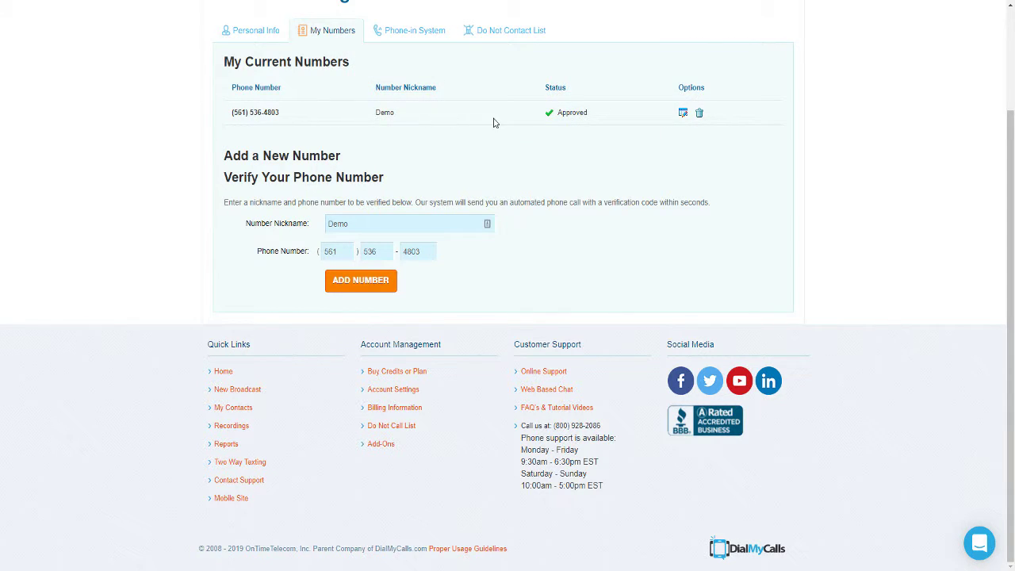
{"action": "scroll", "coordinate": [493, 122], "scroll_direction": "up", "scroll_amount": 2}
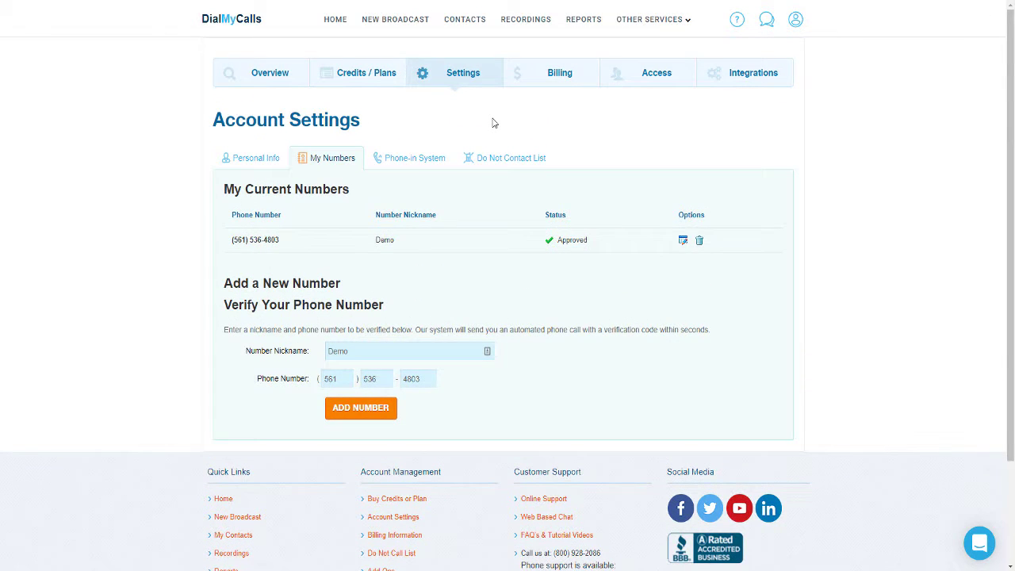
Step: Go to Contacts, open and cancel a new group form, then view the Groups list
{"action": "left_click", "coordinate": [466, 21]}
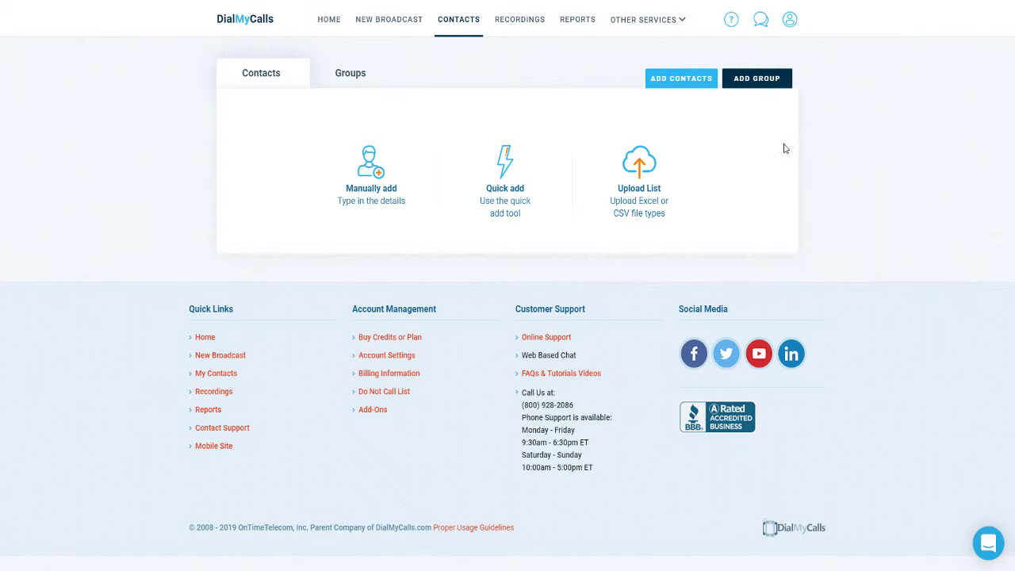
{"action": "left_click", "coordinate": [769, 85]}
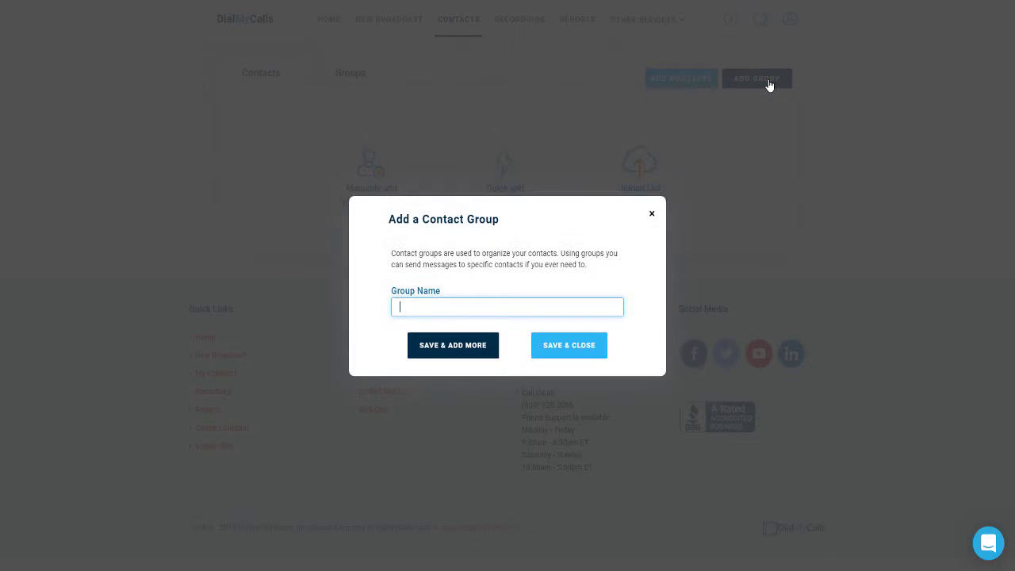
{"action": "left_click", "coordinate": [651, 215]}
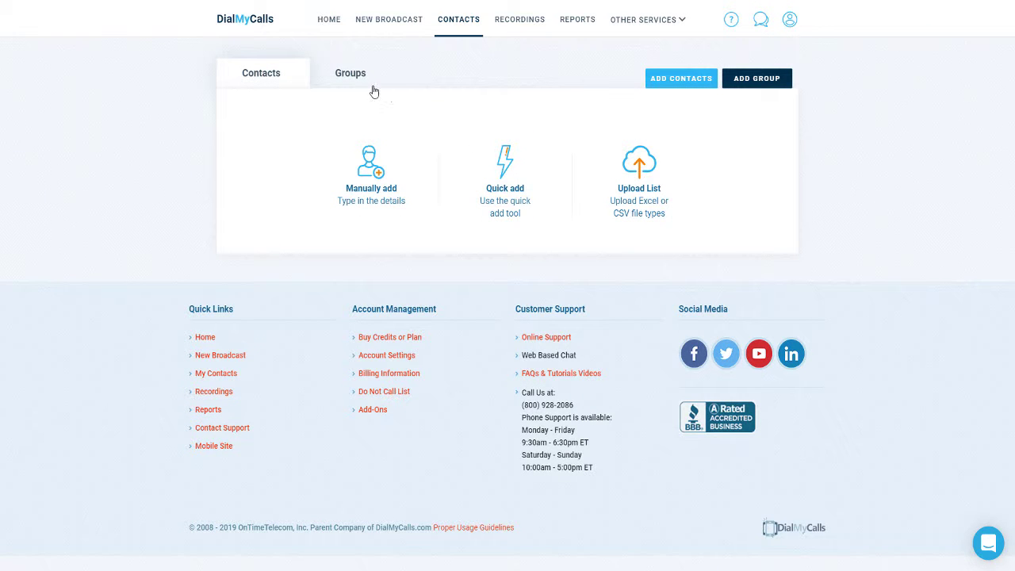
{"action": "left_click", "coordinate": [366, 82]}
Step: Manually add a contact with their last name, first name and phone number, then save it
{"action": "left_click", "coordinate": [374, 196]}
{"action": "left_click", "coordinate": [398, 180]}
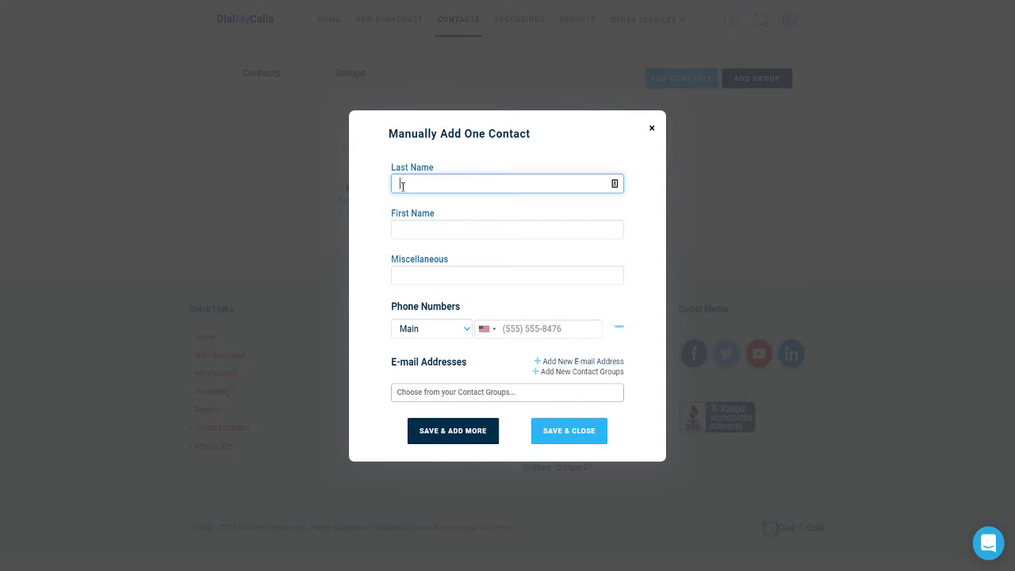
{"action": "key", "text": "Tab"}
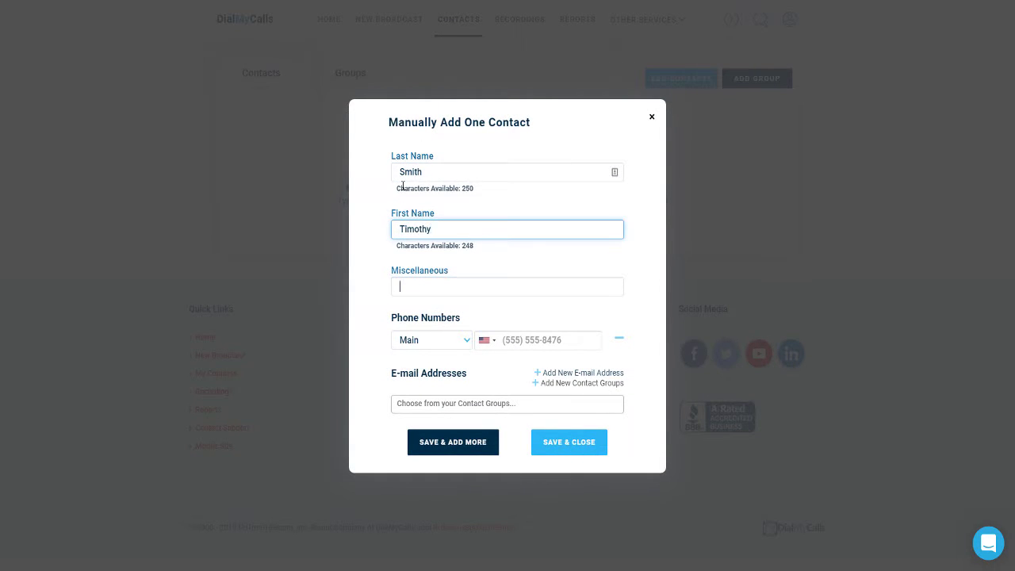
{"action": "key", "text": "Tab"}
{"action": "key", "text": "Tab"}
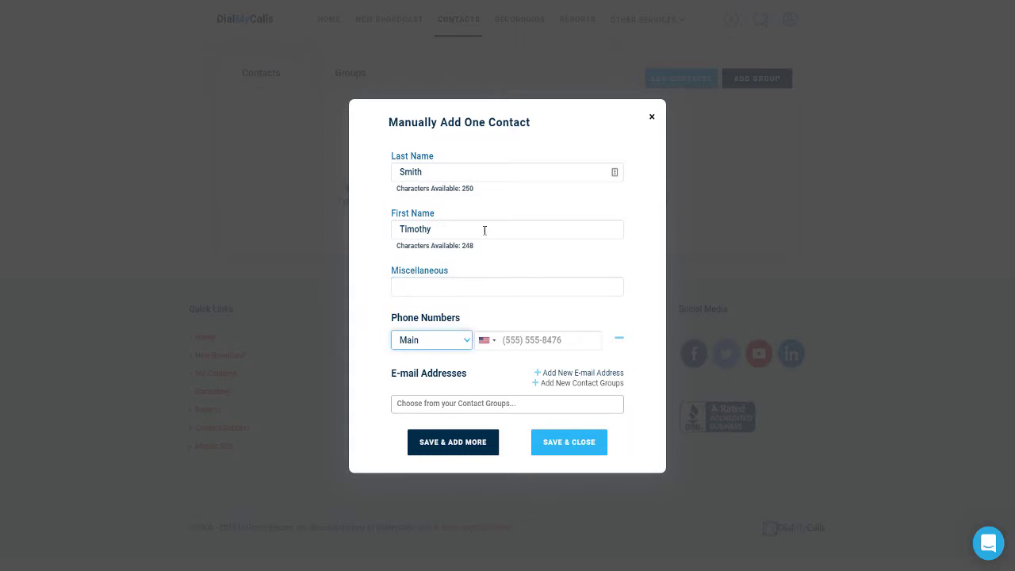
{"action": "left_click", "coordinate": [514, 335]}
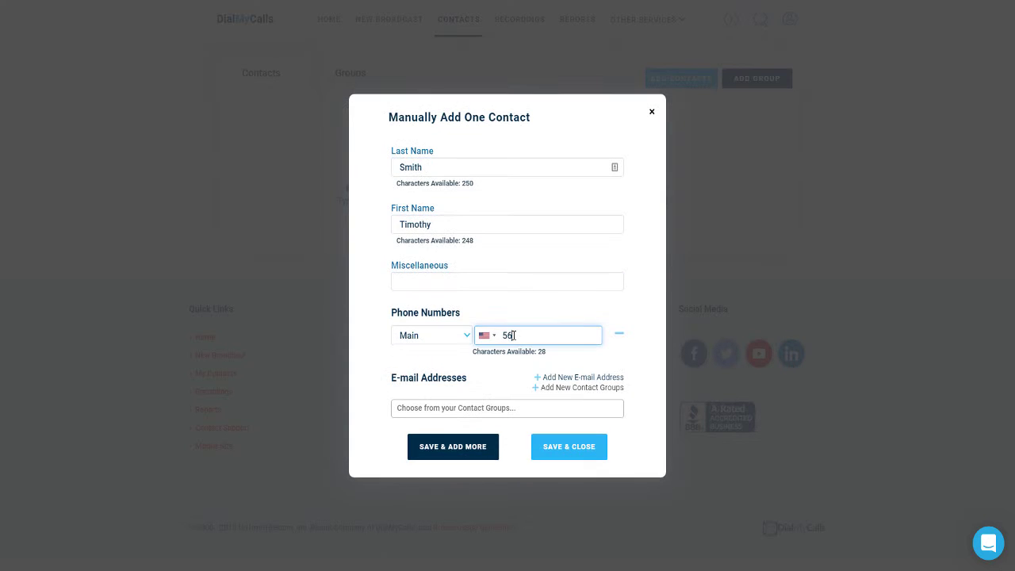
{"action": "left_click", "coordinate": [550, 447]}
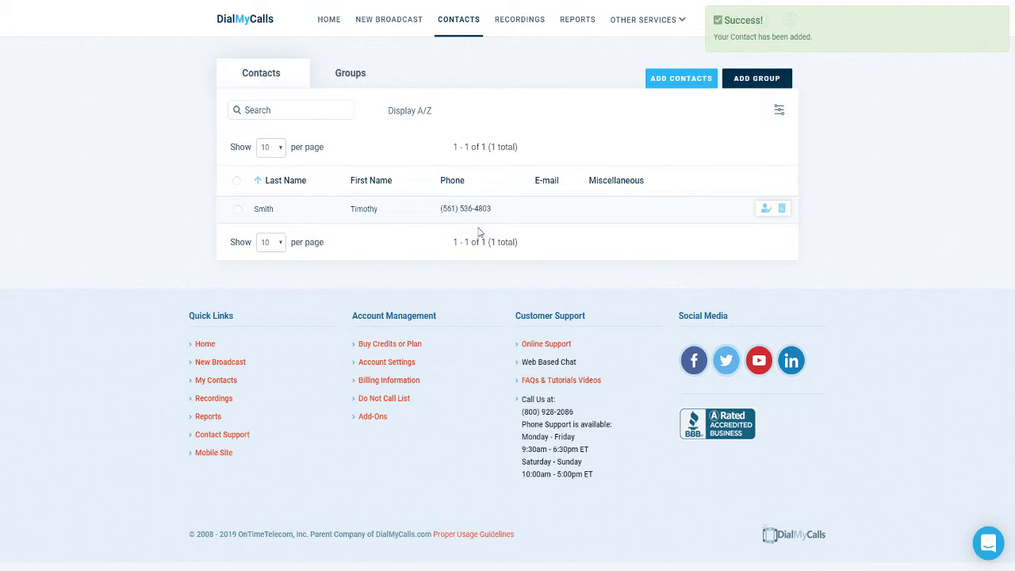
Step: Upload the spreadsheet webinars.xls as a new contacts import
{"action": "left_click", "coordinate": [667, 84]}
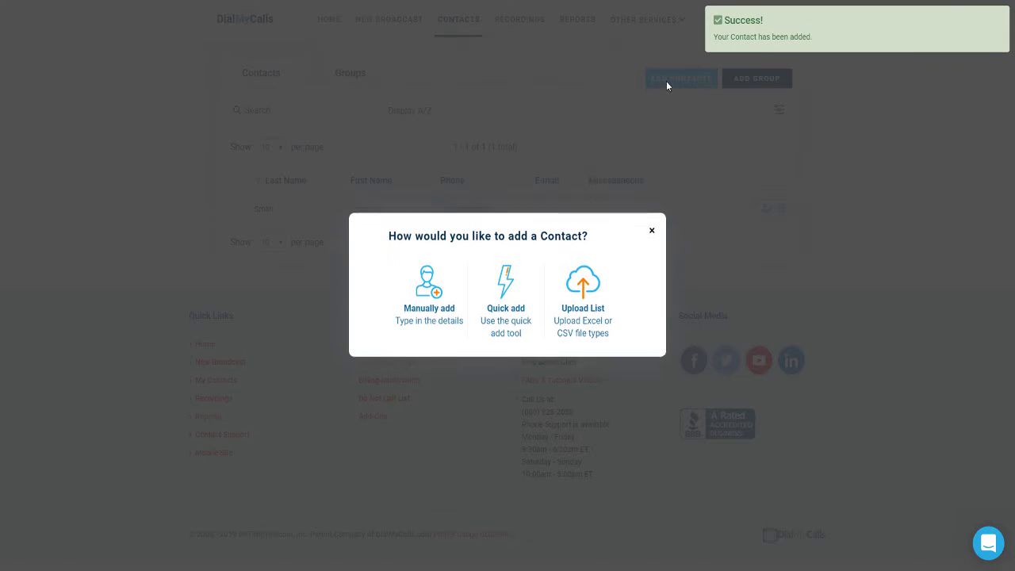
{"action": "left_click", "coordinate": [583, 294]}
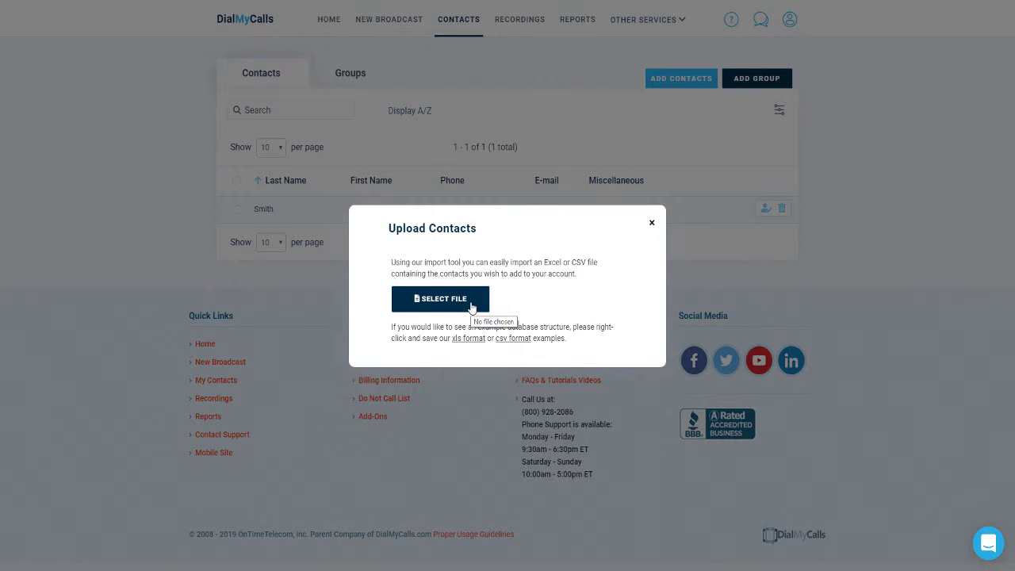
{"action": "left_click", "coordinate": [472, 307]}
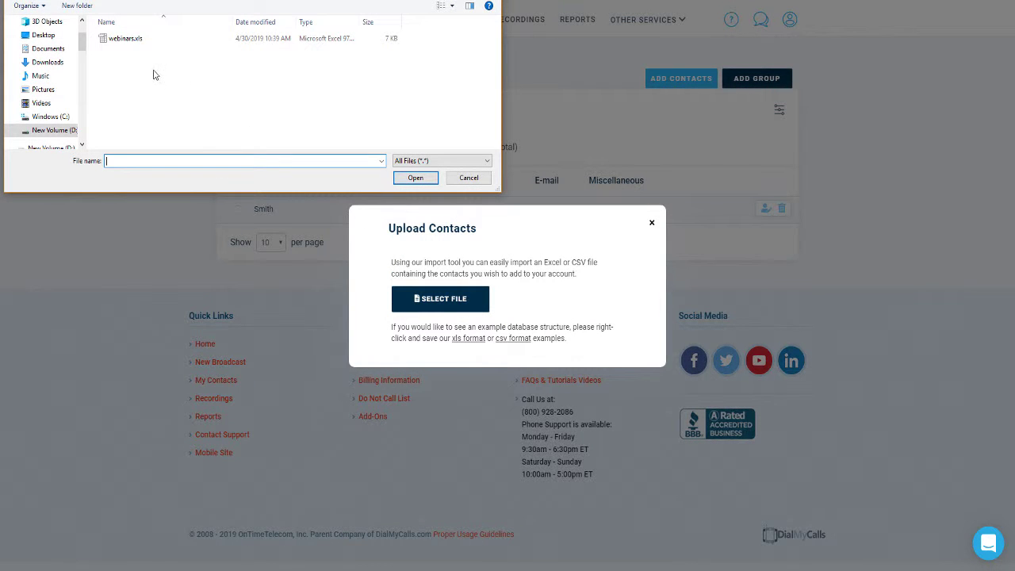
{"action": "left_click", "coordinate": [125, 43]}
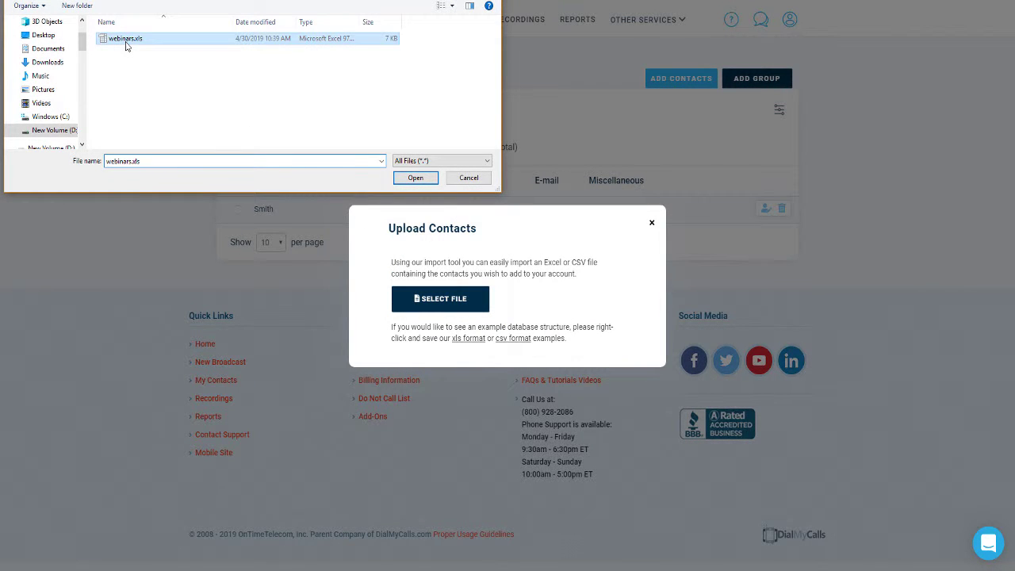
{"action": "left_click", "coordinate": [413, 178]}
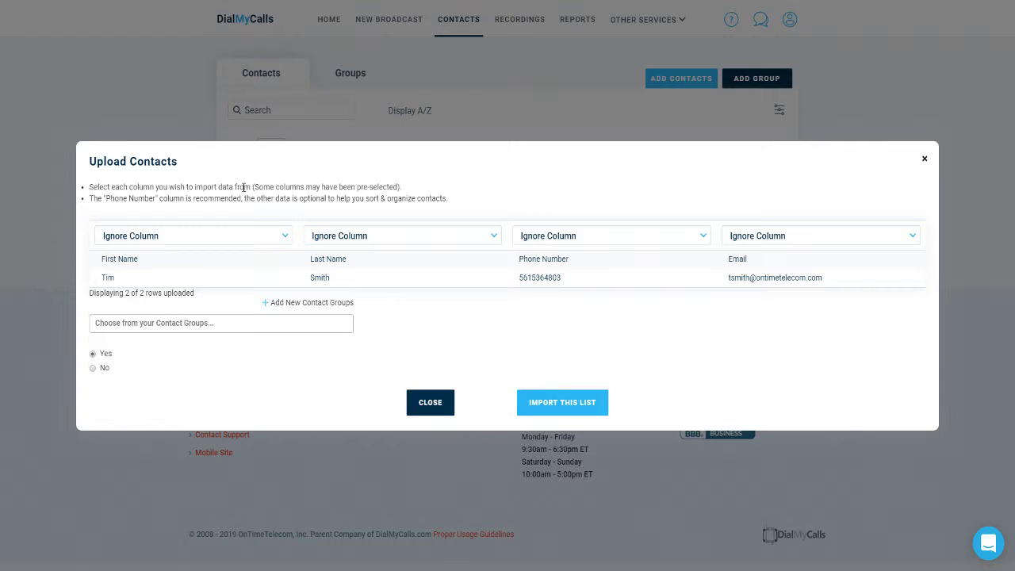
Step: Map the four columns to First Name, Last Name, Phone Numbers and E-mail Addresses, then import
{"action": "left_click", "coordinate": [223, 236]}
{"action": "left_click", "coordinate": [204, 285]}
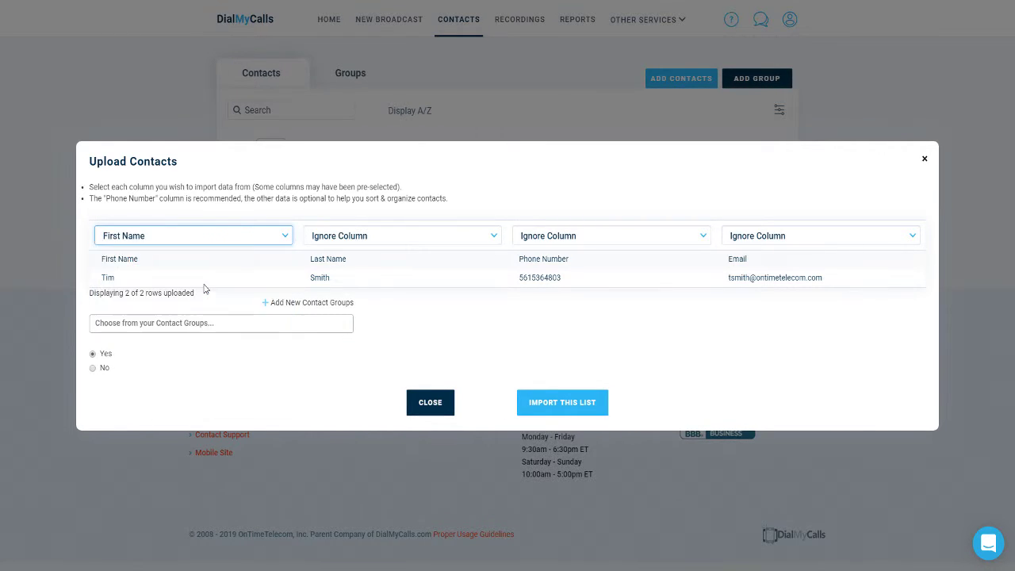
{"action": "left_click", "coordinate": [369, 238]}
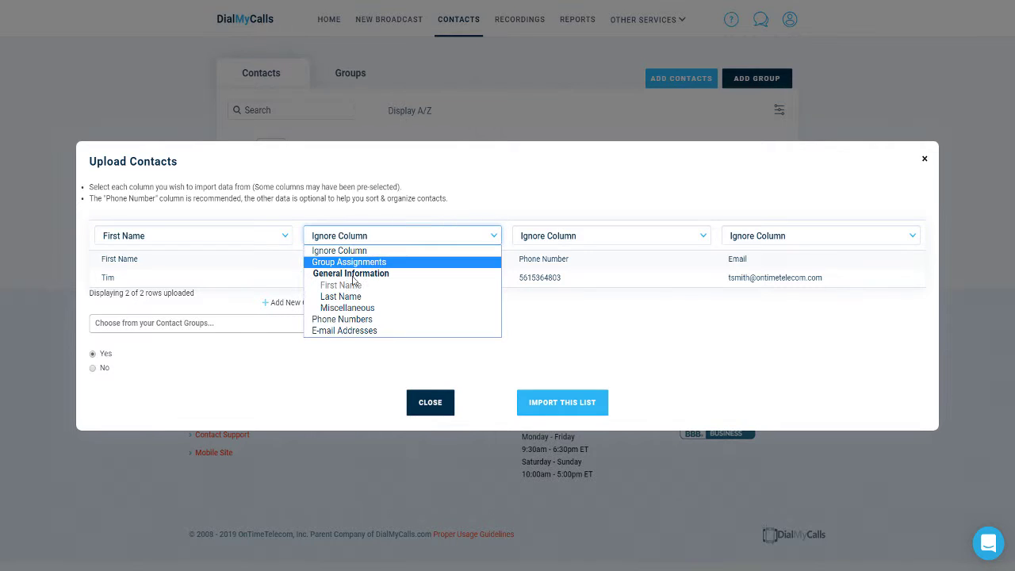
{"action": "left_click", "coordinate": [346, 298]}
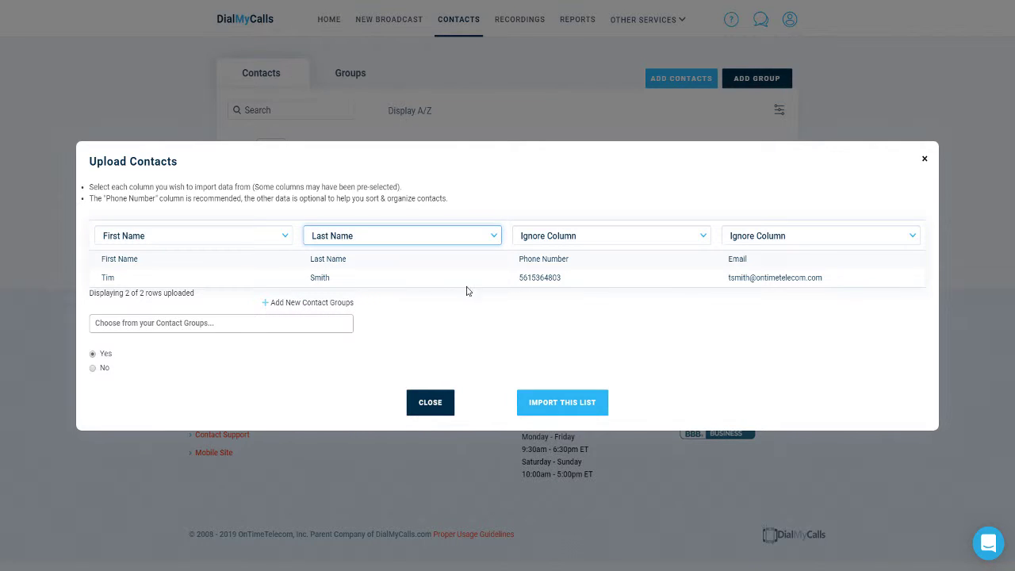
{"action": "left_click", "coordinate": [554, 235]}
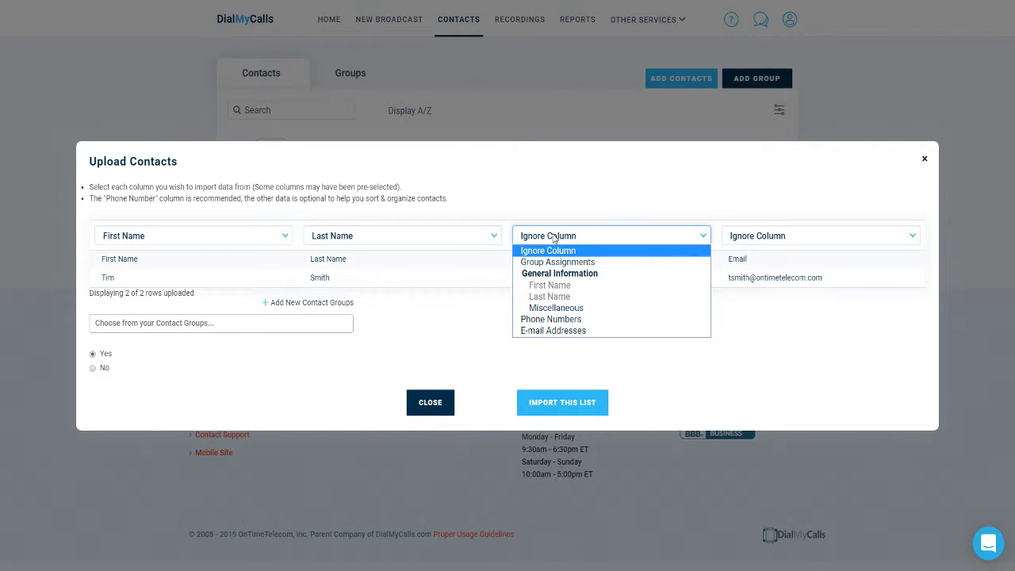
{"action": "left_click", "coordinate": [567, 318]}
{"action": "left_click", "coordinate": [768, 237]}
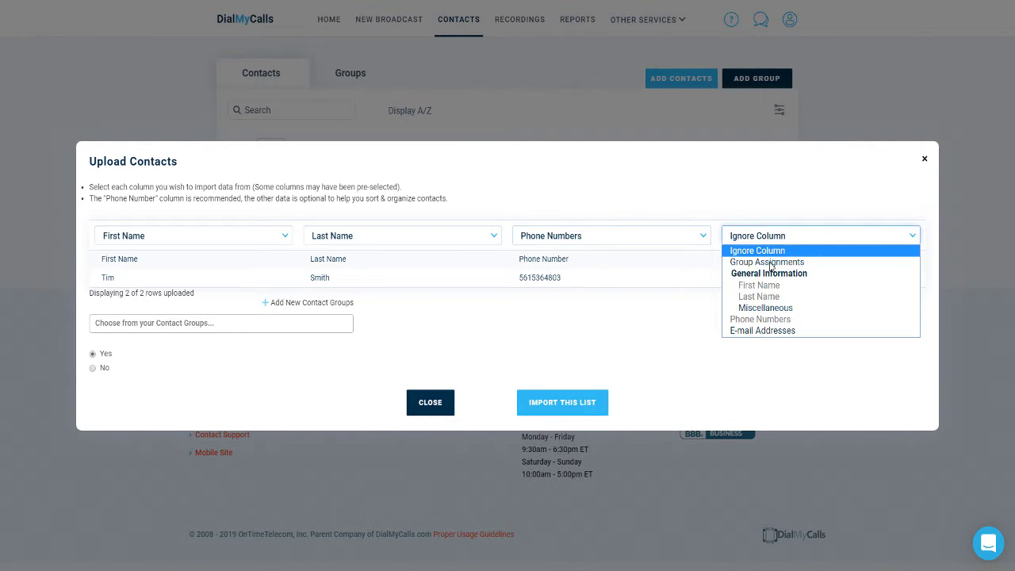
{"action": "left_click", "coordinate": [762, 330]}
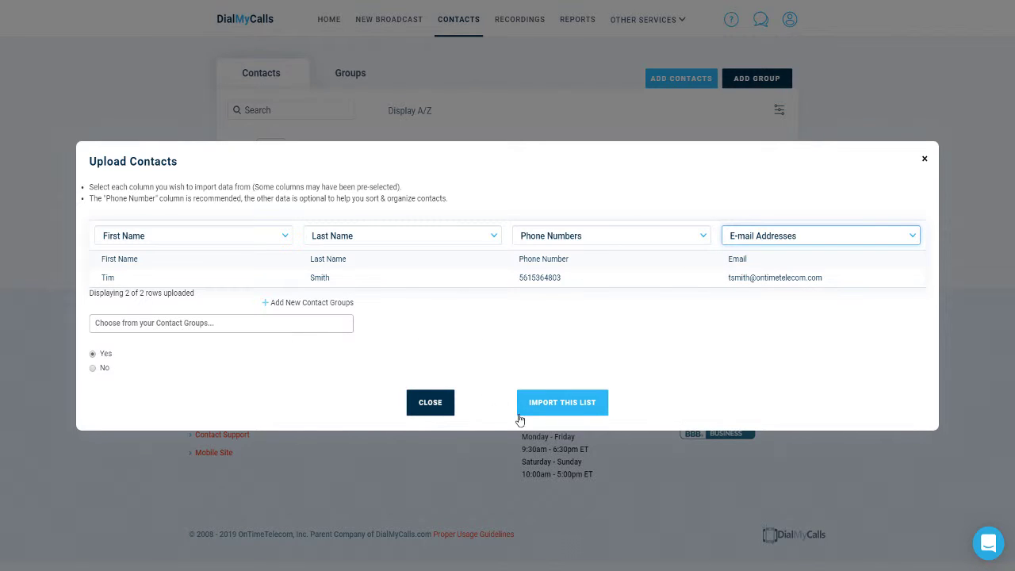
{"action": "left_click", "coordinate": [545, 417]}
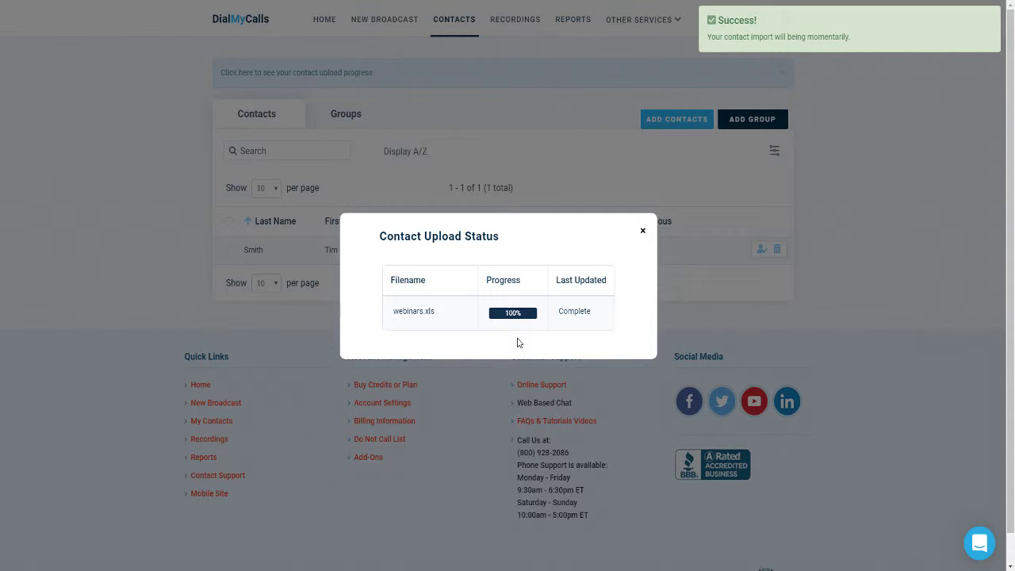
Step: Close the upload status, then look at and cancel the Record Message and Upload File forms
{"action": "left_click", "coordinate": [643, 233]}
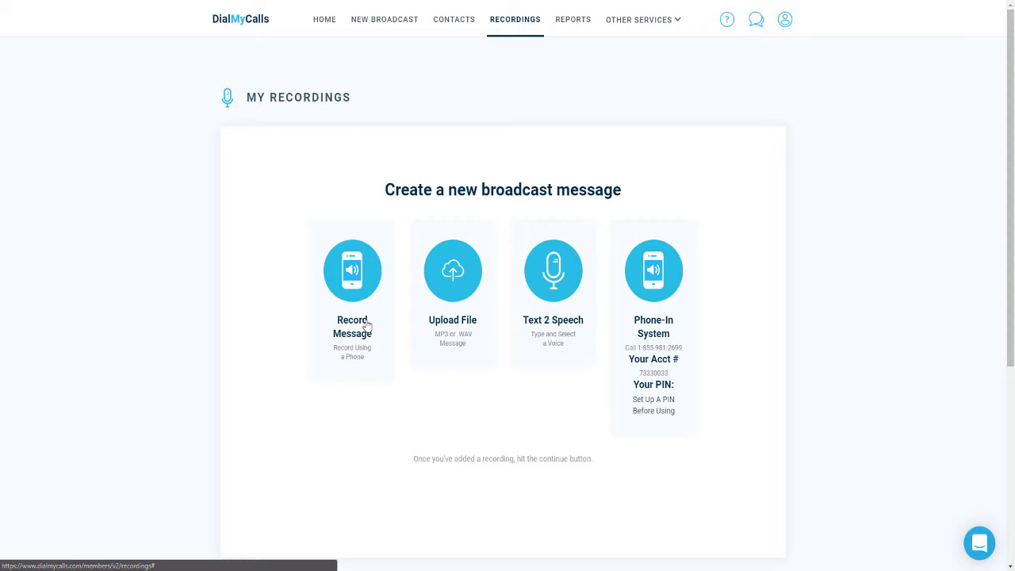
{"action": "left_click", "coordinate": [367, 326]}
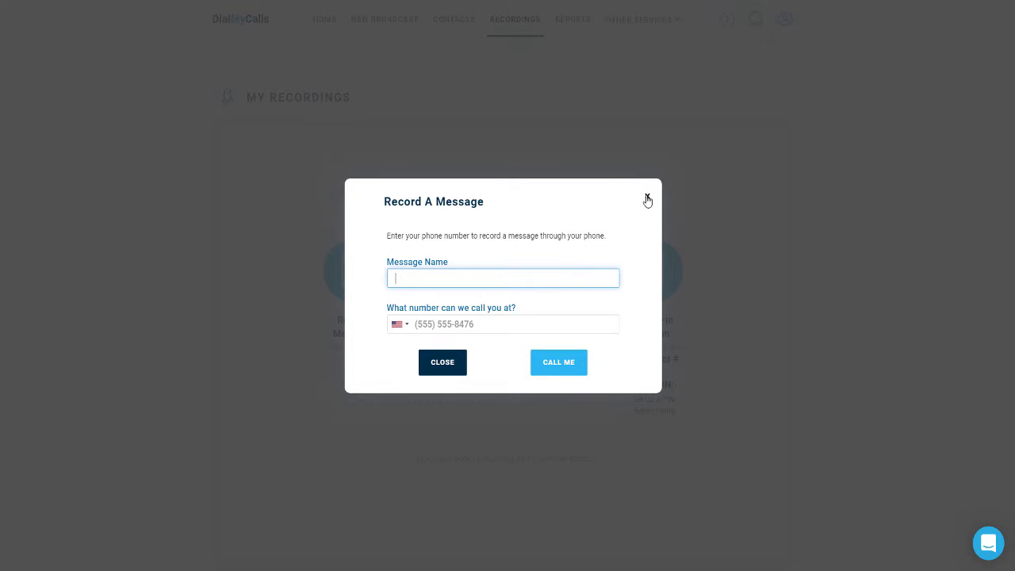
{"action": "left_click", "coordinate": [646, 199]}
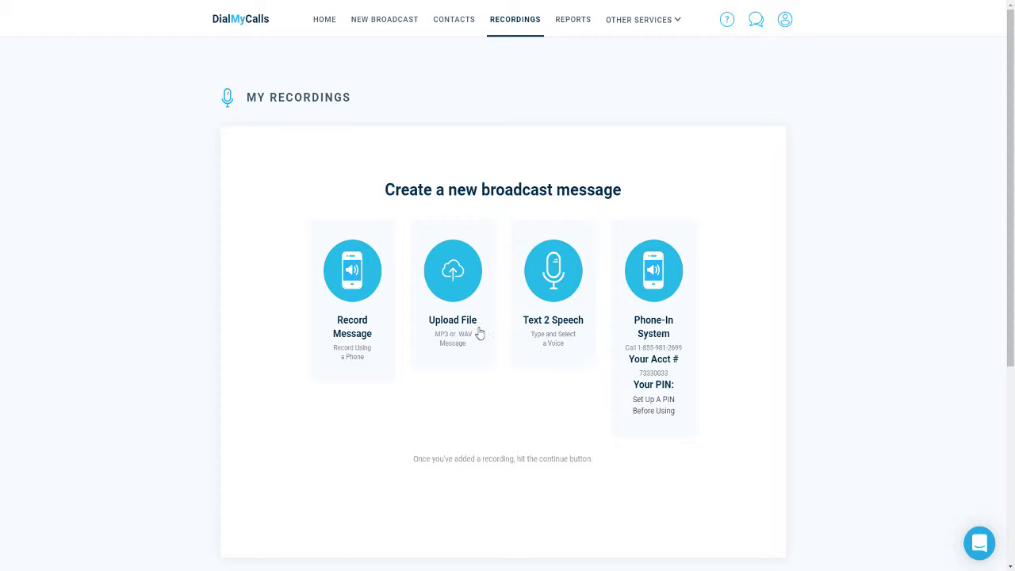
{"action": "left_click", "coordinate": [473, 328]}
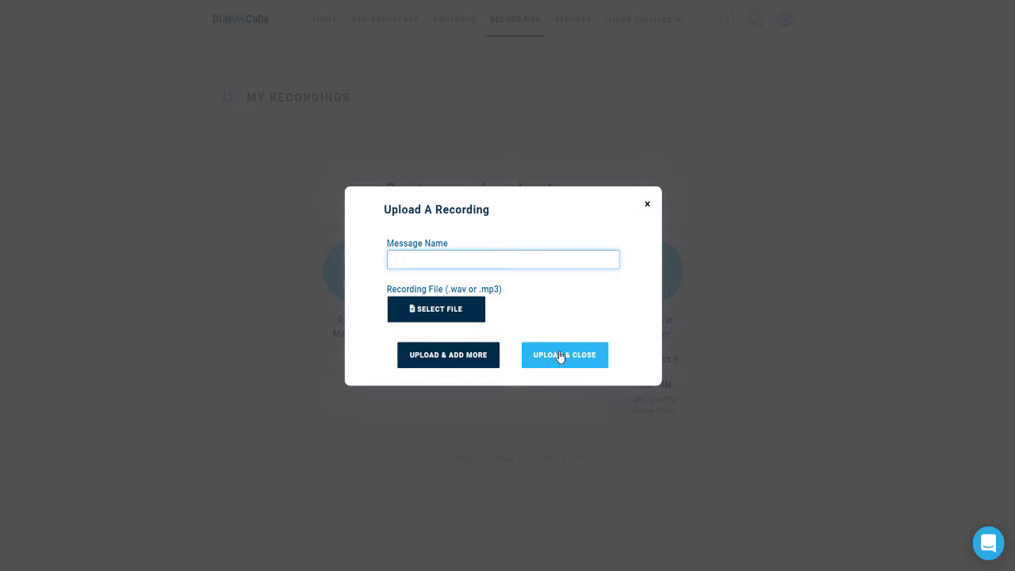
{"action": "left_click", "coordinate": [647, 206]}
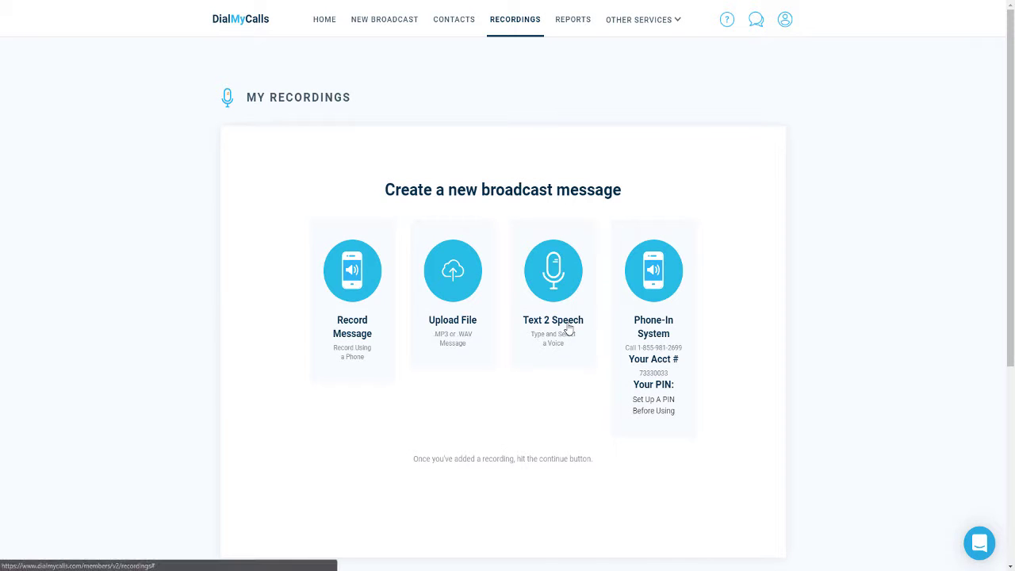
Step: Create Text 2 Speech recording 'Demo REcording One' with a short self-introduction, English male voice, previewed and saved
{"action": "left_click", "coordinate": [568, 329]}
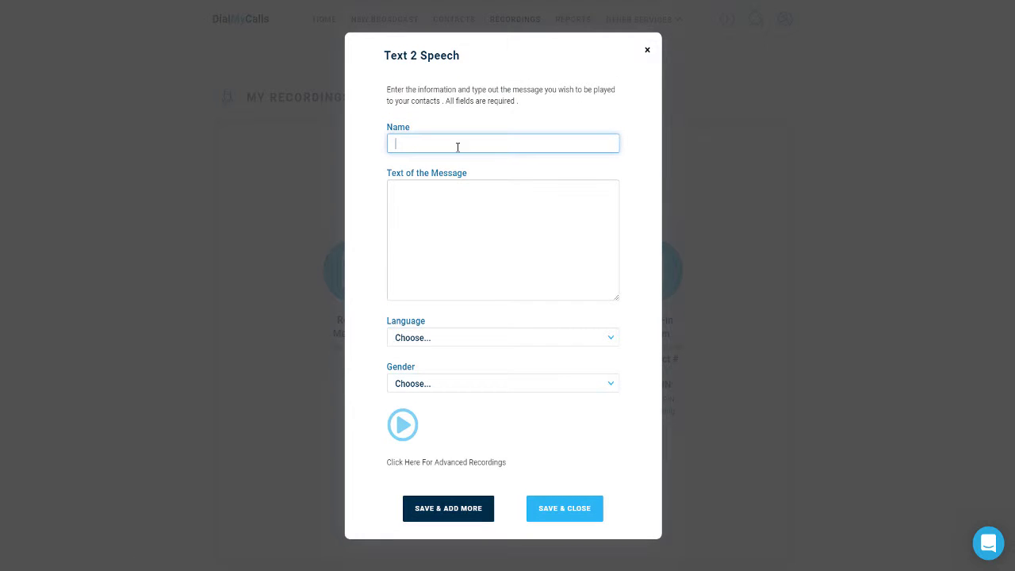
{"action": "type", "text": "Demo REcording One"}
{"action": "key", "text": "Tab"}
{"action": "type", "text": "This is Tim from DialMyCalls."}
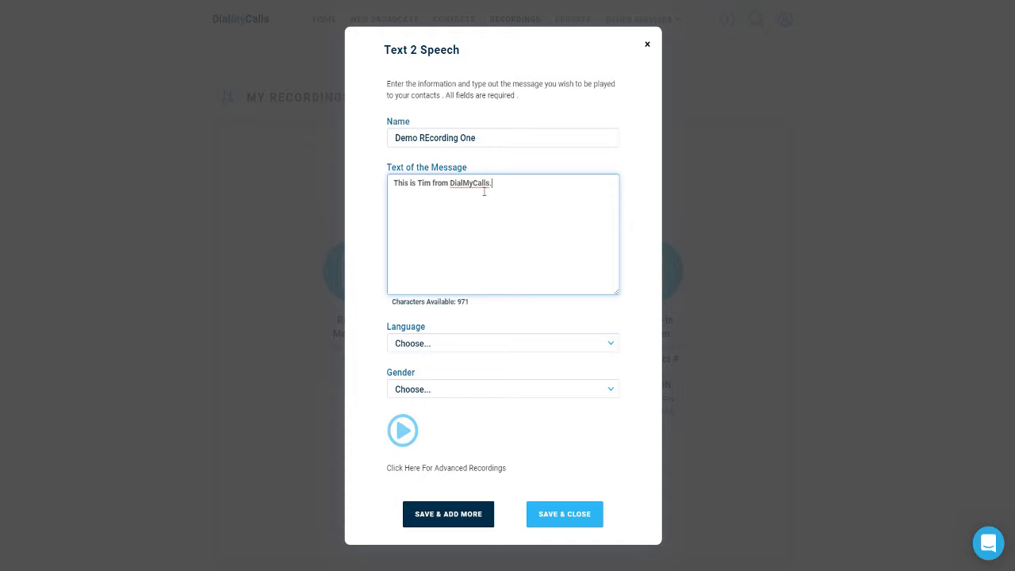
{"action": "left_click", "coordinate": [463, 346]}
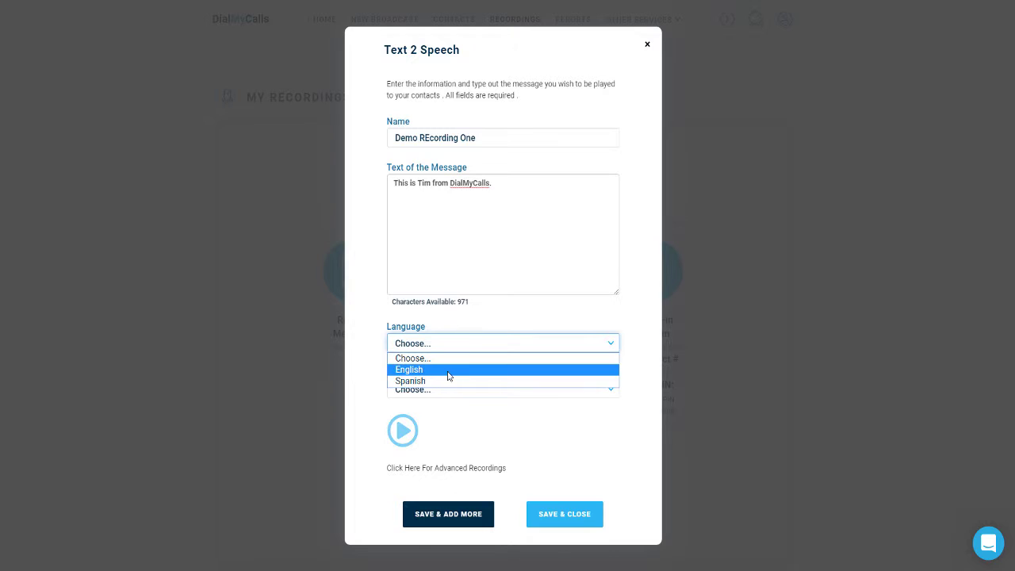
{"action": "left_click", "coordinate": [447, 371]}
{"action": "left_click", "coordinate": [448, 389]}
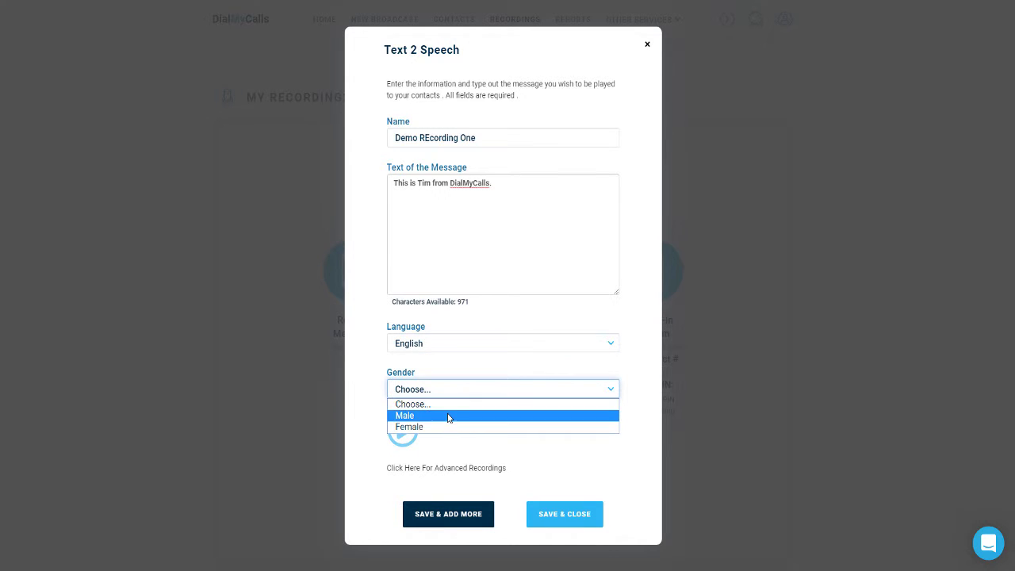
{"action": "left_click", "coordinate": [446, 420]}
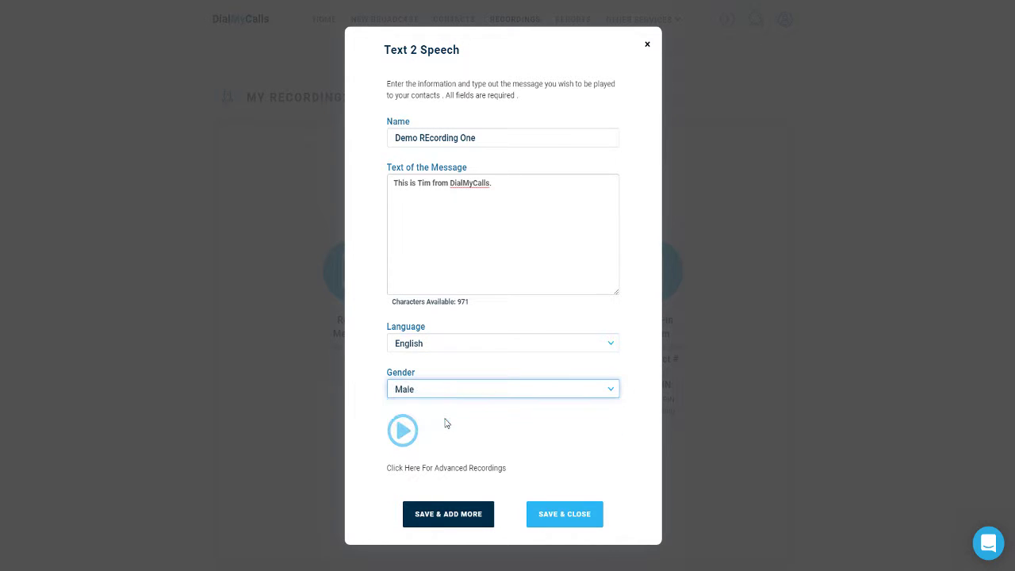
{"action": "left_click", "coordinate": [400, 430]}
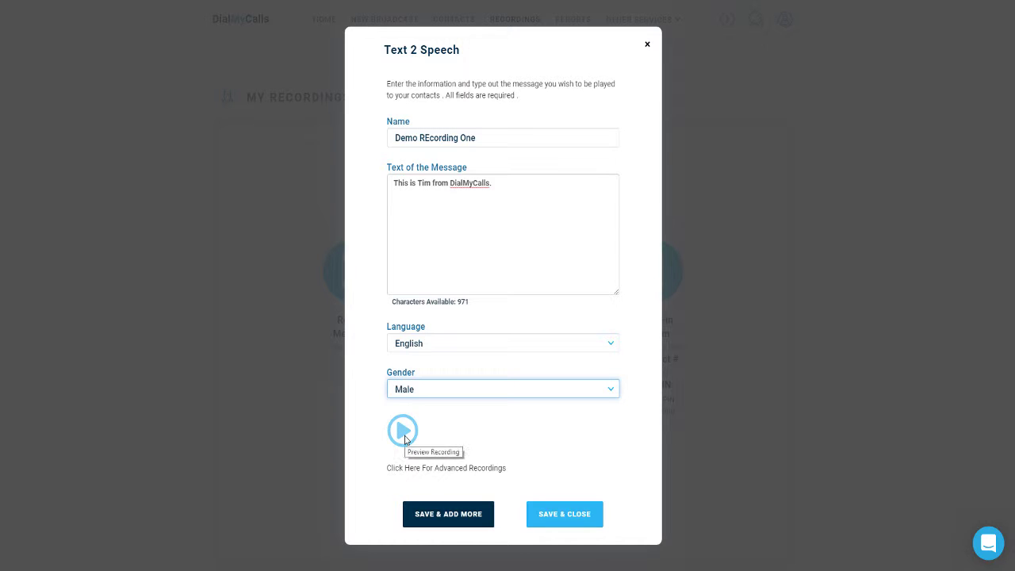
{"action": "left_click", "coordinate": [560, 515]}
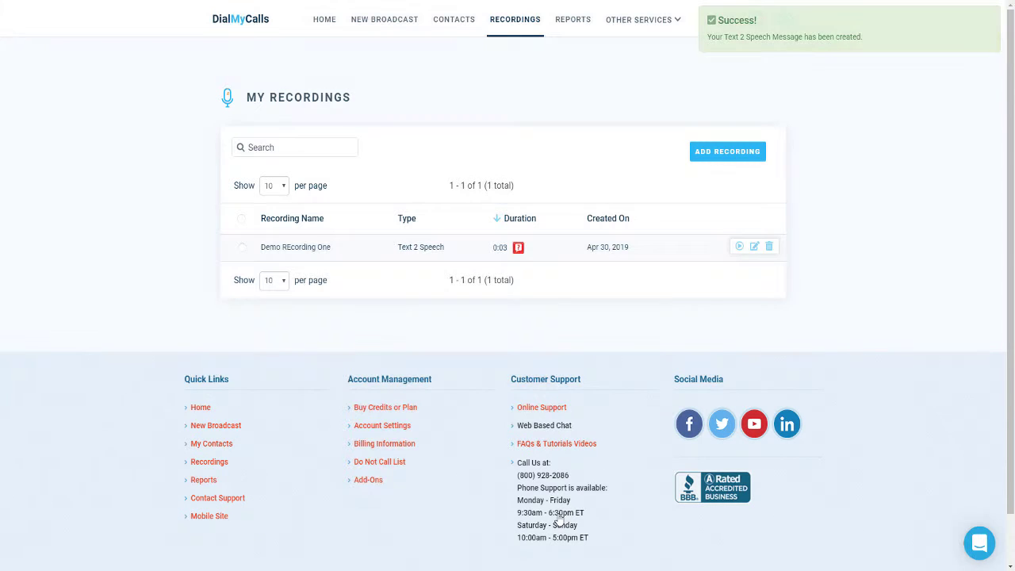
{"action": "mouse_move", "coordinate": [520, 248]}
Step: Start Text 2 Speech recording 'Demo Recording Two' with the introduction sentence repeated three times
{"action": "left_click", "coordinate": [692, 159]}
{"action": "left_click", "coordinate": [557, 288]}
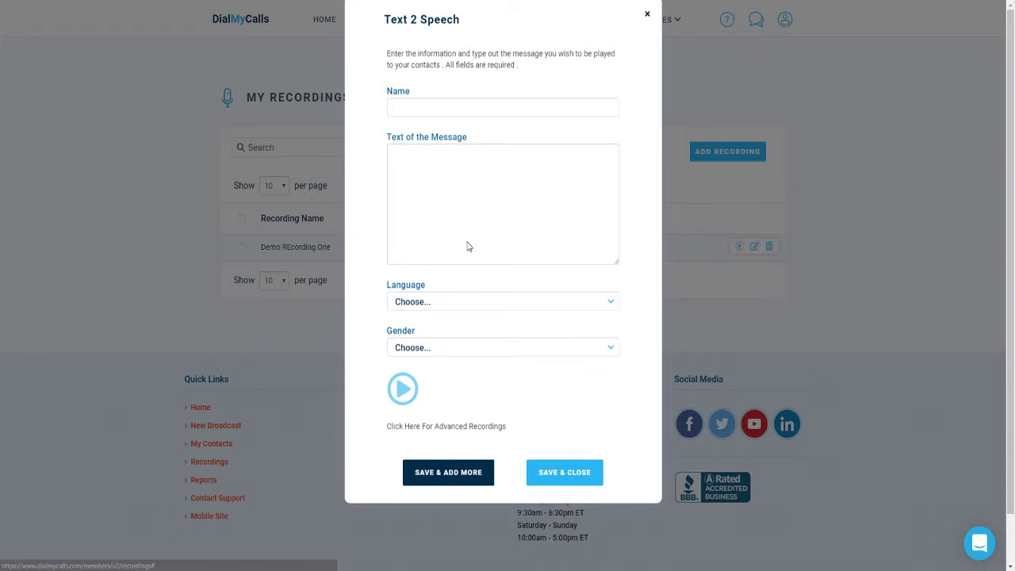
{"action": "type", "text": "Demo Recording Two"}
{"action": "key", "text": "Tab"}
{"action": "type", "text": "This is tim from Di"}
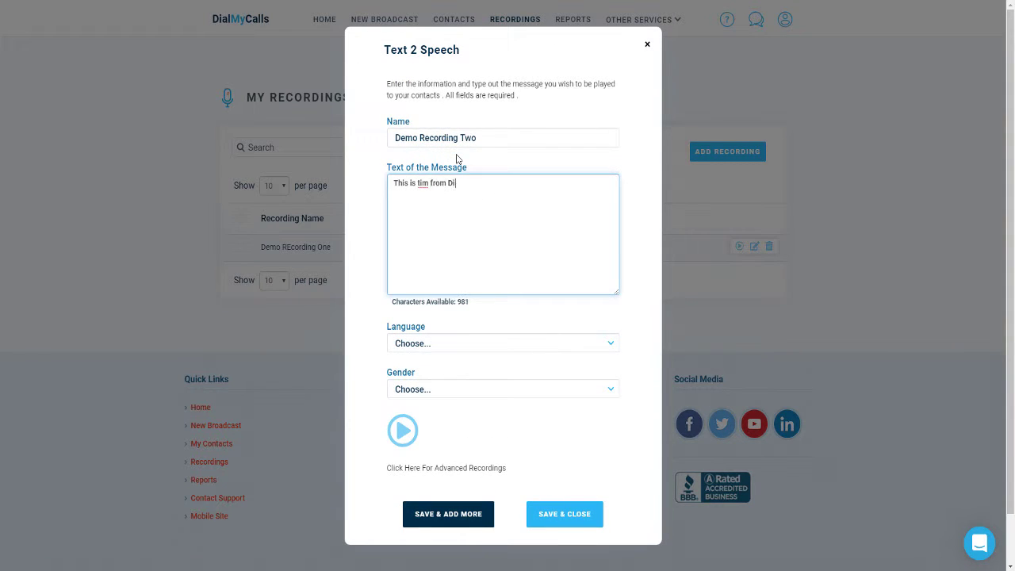
{"action": "type", "text": "alMyCalls."}
{"action": "key", "text": "ctrl+a"}
{"action": "key", "text": "ctrl+c"}
{"action": "left_click", "coordinate": [531, 185]}
{"action": "key", "text": "ctrl+v"}
{"action": "key", "text": "ctrl+v"}
{"action": "key", "text": "ctrl+v"}
{"action": "key", "text": "ctrl+v"}
{"action": "key", "text": "ctrl+v"}
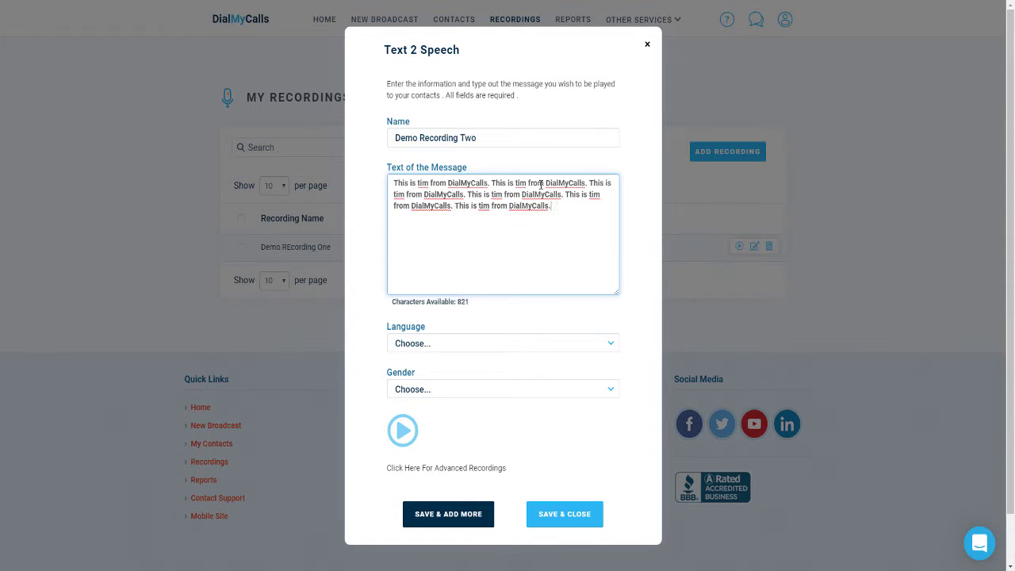
{"action": "key", "text": "ctrl+v"}
Step: Set the recording to an English female voice and save it
{"action": "left_click", "coordinate": [497, 345]}
{"action": "left_click", "coordinate": [413, 367]}
{"action": "left_click", "coordinate": [475, 390]}
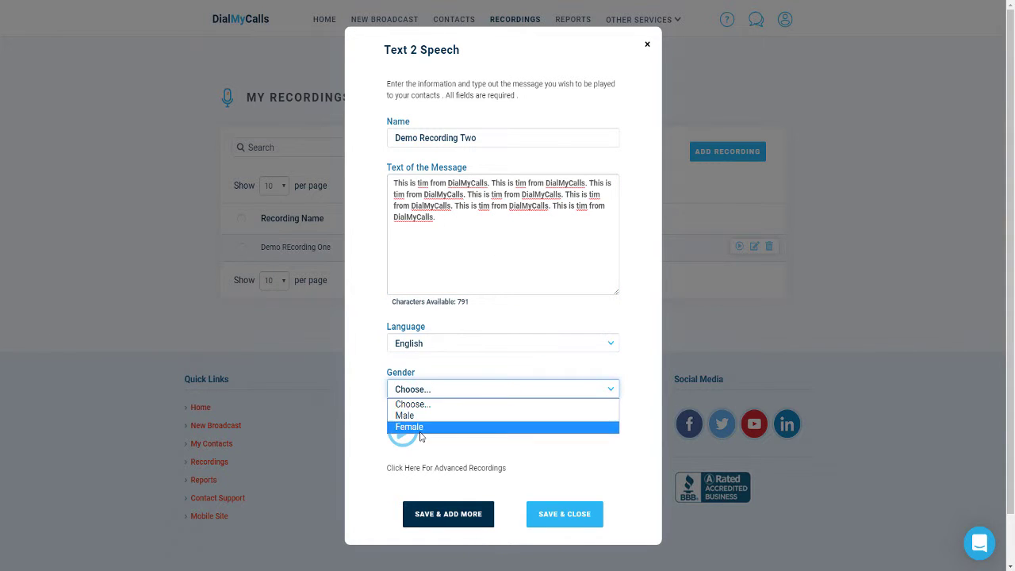
{"action": "left_click", "coordinate": [420, 430]}
{"action": "left_click", "coordinate": [584, 514]}
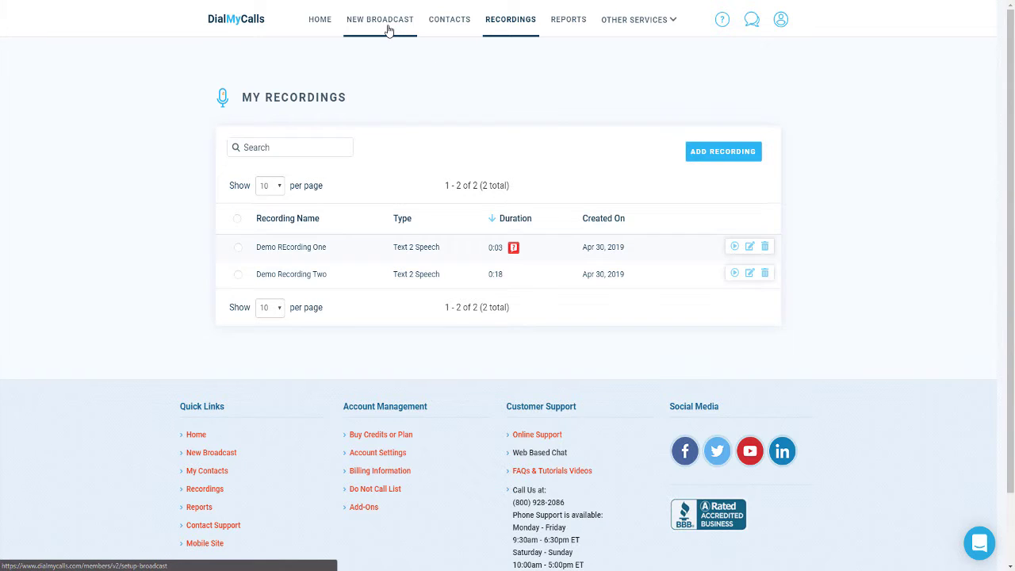
Step: Start a new broadcast with voice, text and e-mail, choosing the saved contact as recipient
{"action": "left_click", "coordinate": [388, 29]}
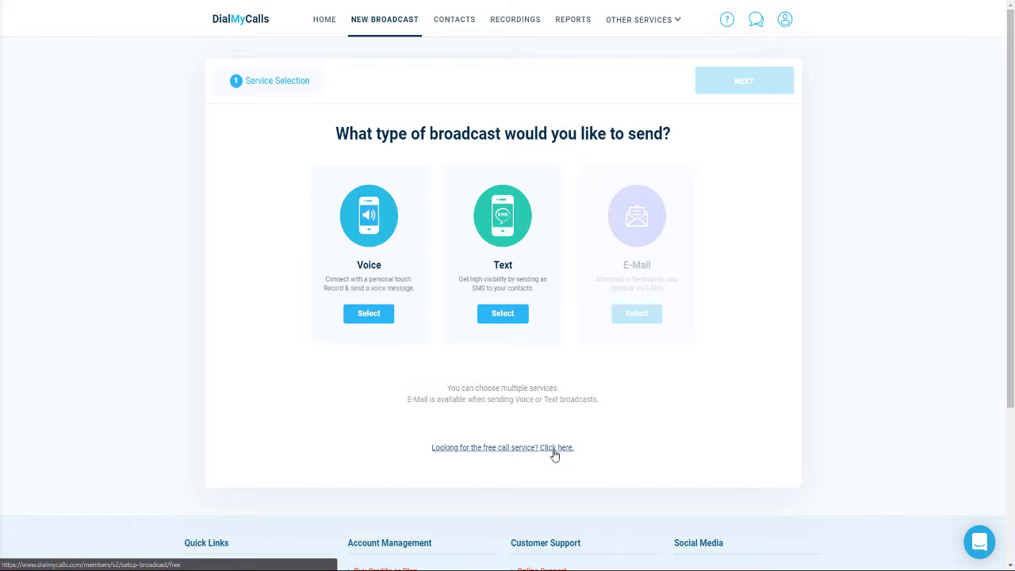
{"action": "left_click", "coordinate": [367, 317]}
{"action": "left_click", "coordinate": [484, 319]}
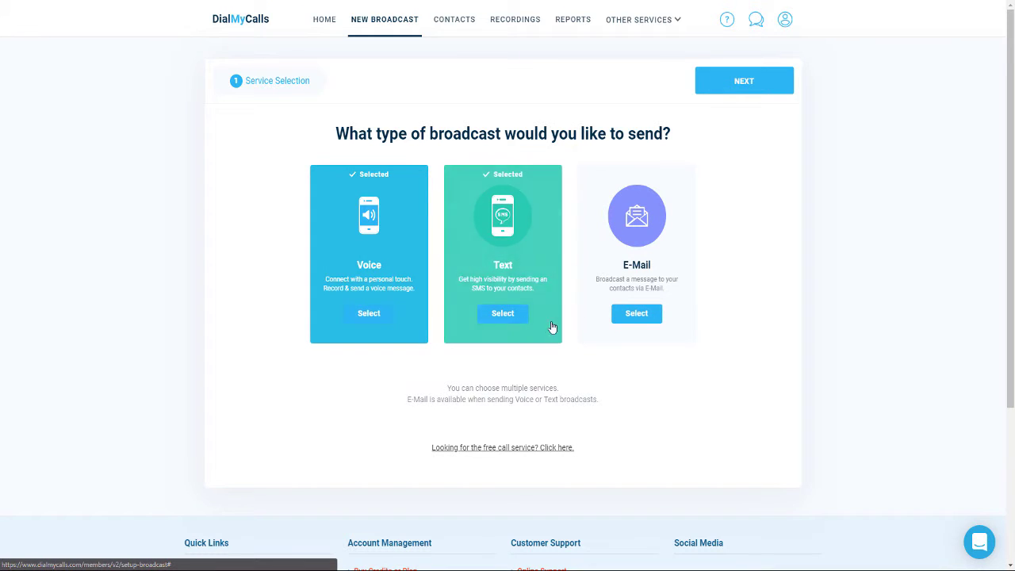
{"action": "left_click", "coordinate": [636, 315]}
{"action": "left_click", "coordinate": [755, 82]}
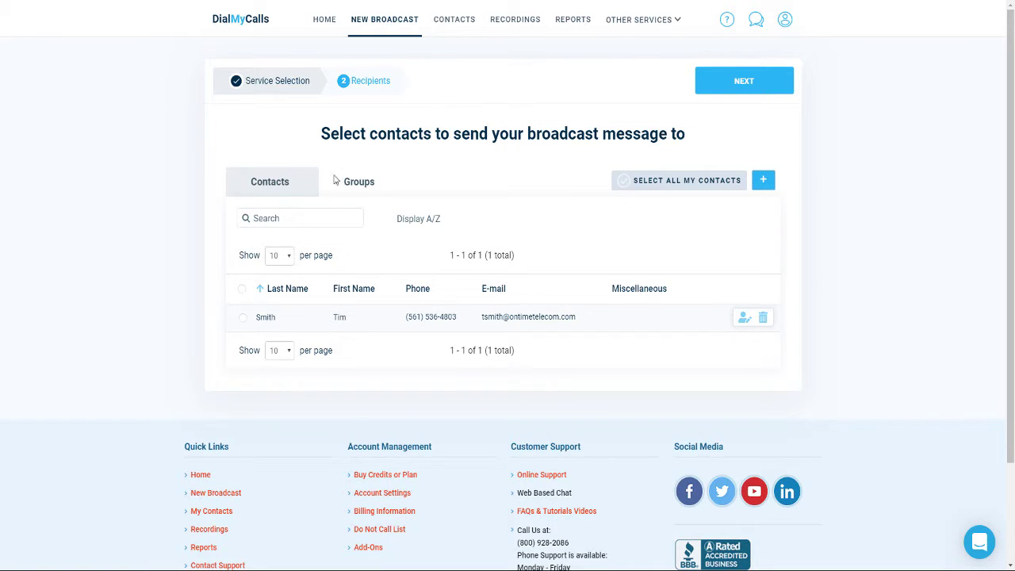
{"action": "left_click", "coordinate": [250, 321]}
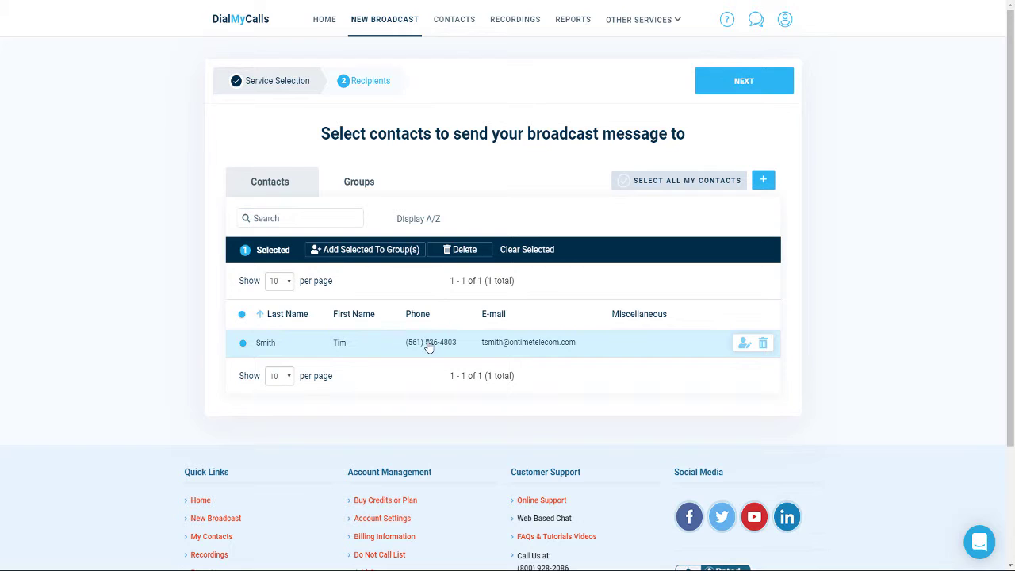
{"action": "left_click", "coordinate": [733, 93]}
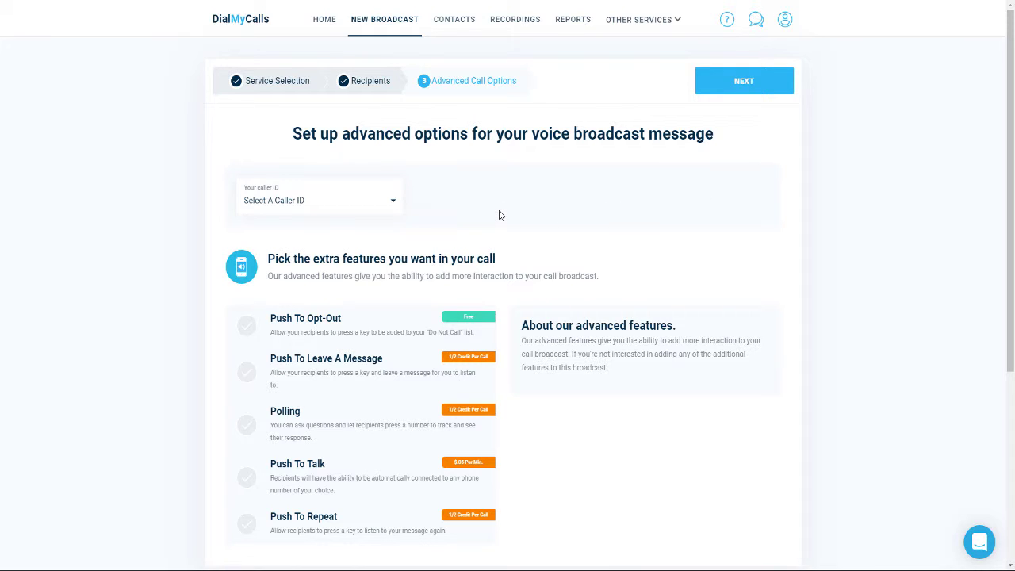
Step: Choose the Demo number as the broadcast's caller ID and continue to recordings
{"action": "left_click", "coordinate": [390, 204]}
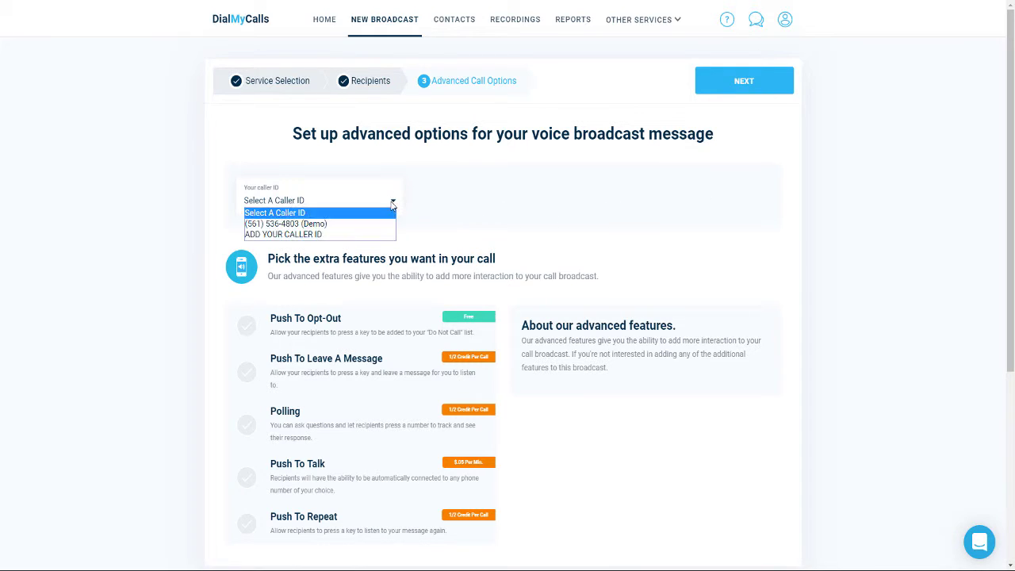
{"action": "left_click", "coordinate": [375, 227]}
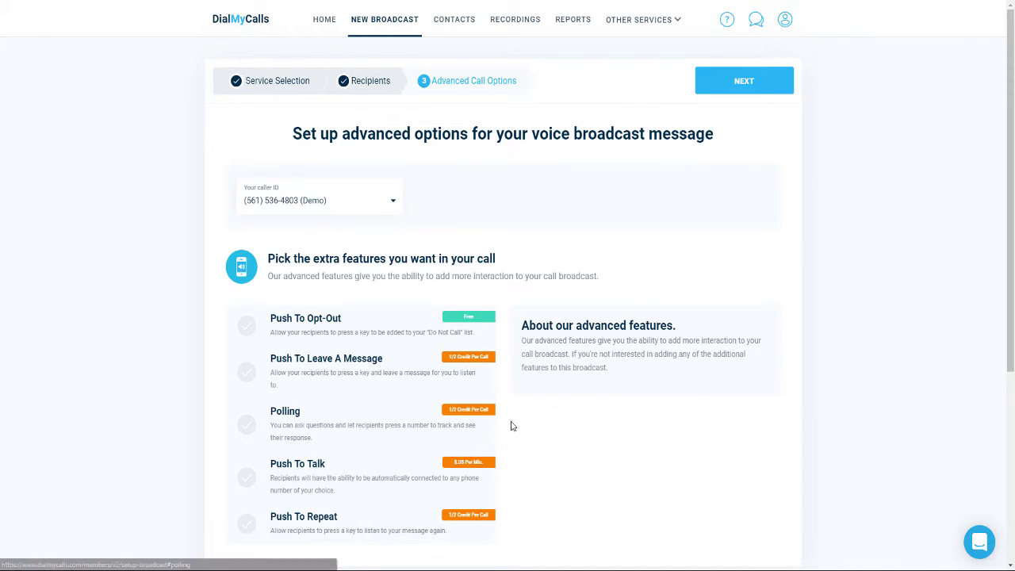
{"action": "left_click", "coordinate": [742, 85]}
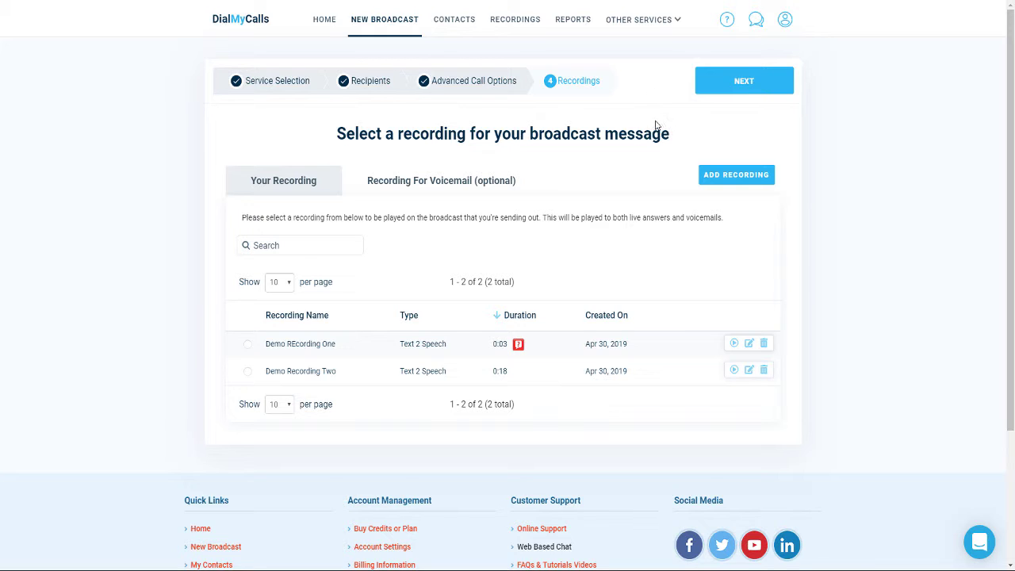
Step: Use Demo Recording Two, then send the text under keyword WEBINARS with a short test message
{"action": "left_click", "coordinate": [300, 377]}
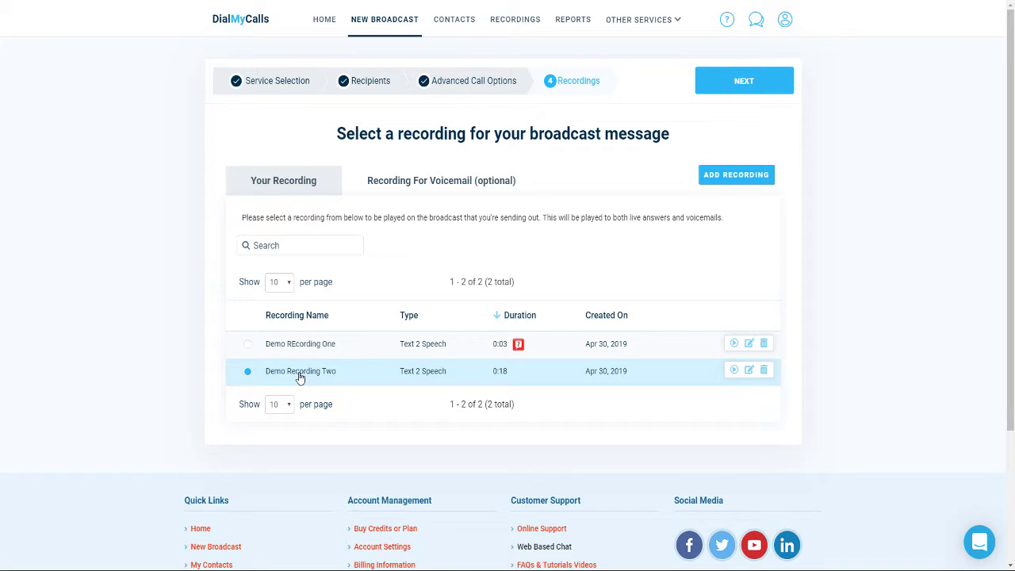
{"action": "left_click", "coordinate": [733, 85]}
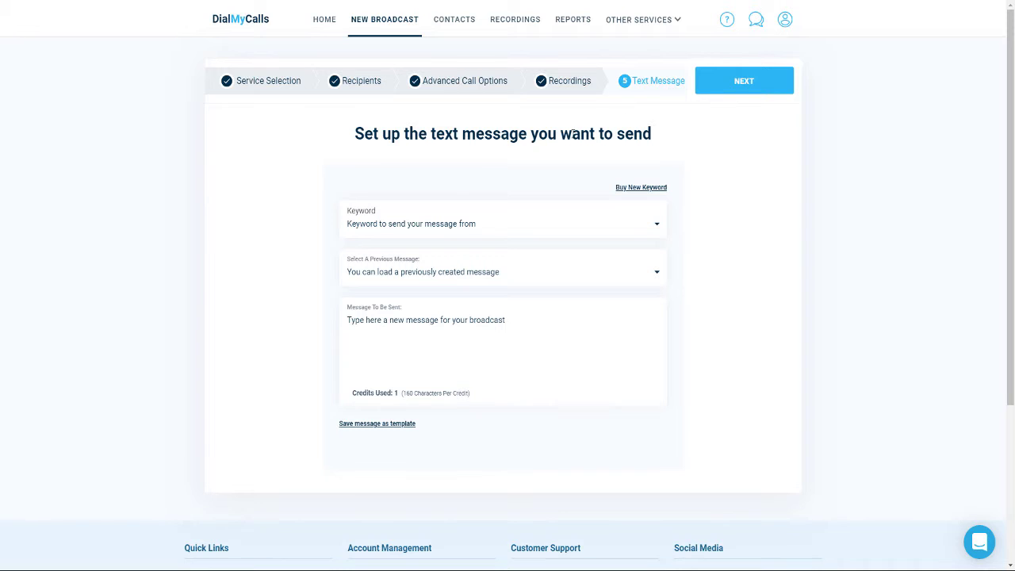
{"action": "left_click", "coordinate": [417, 229]}
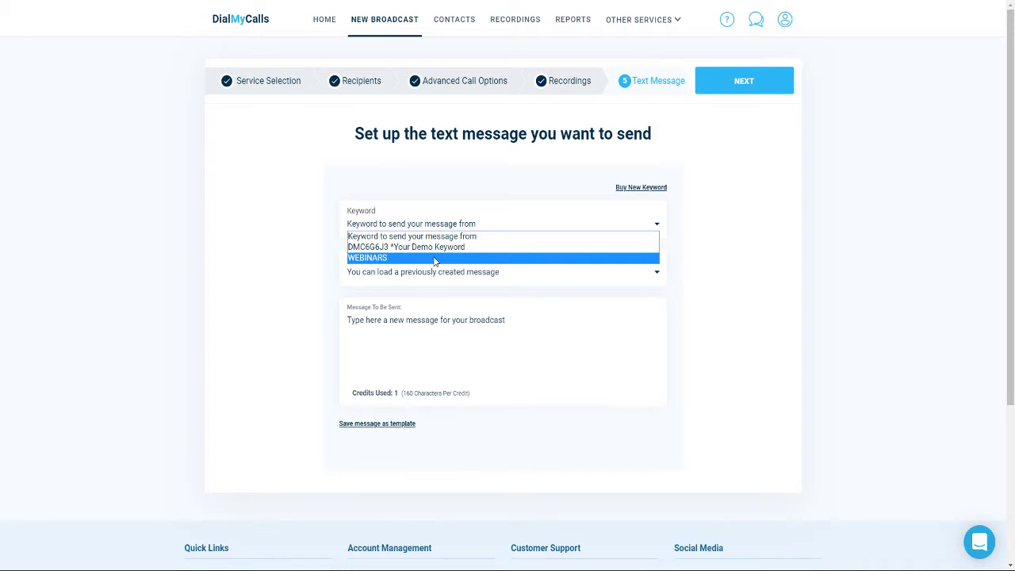
{"action": "left_click", "coordinate": [434, 258]}
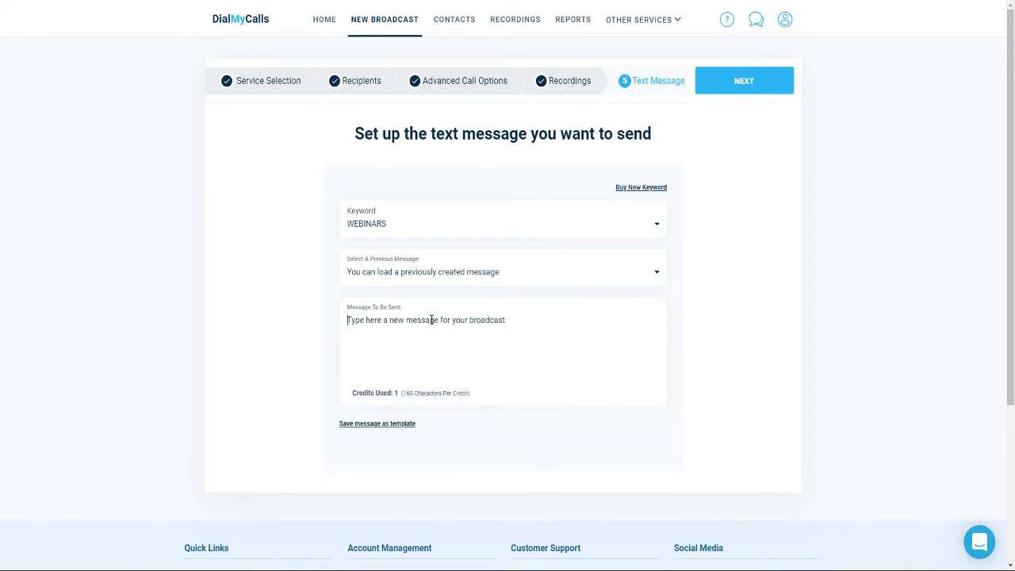
{"action": "type", "text": "Test from Tim."}
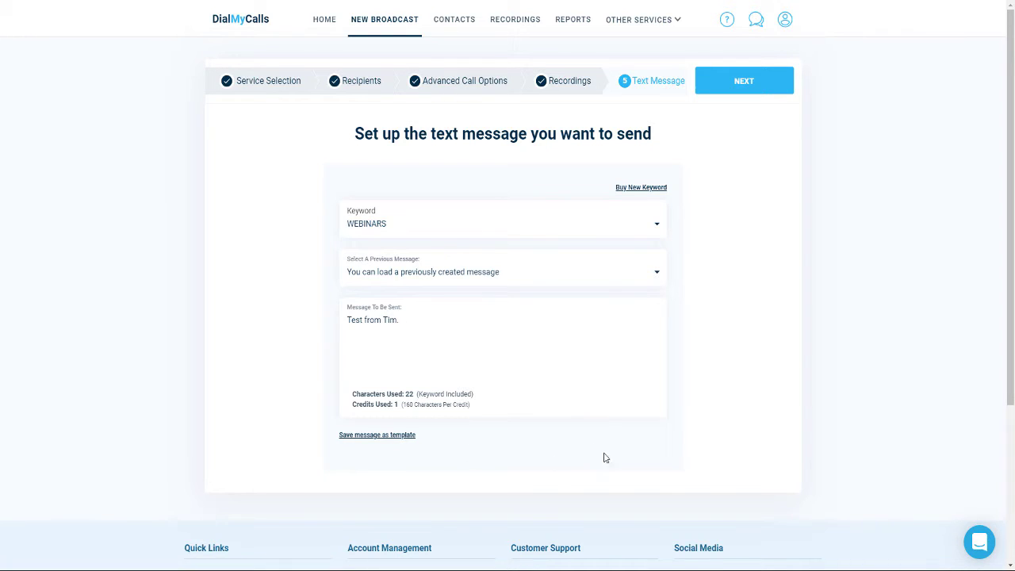
{"action": "left_click", "coordinate": [752, 85]}
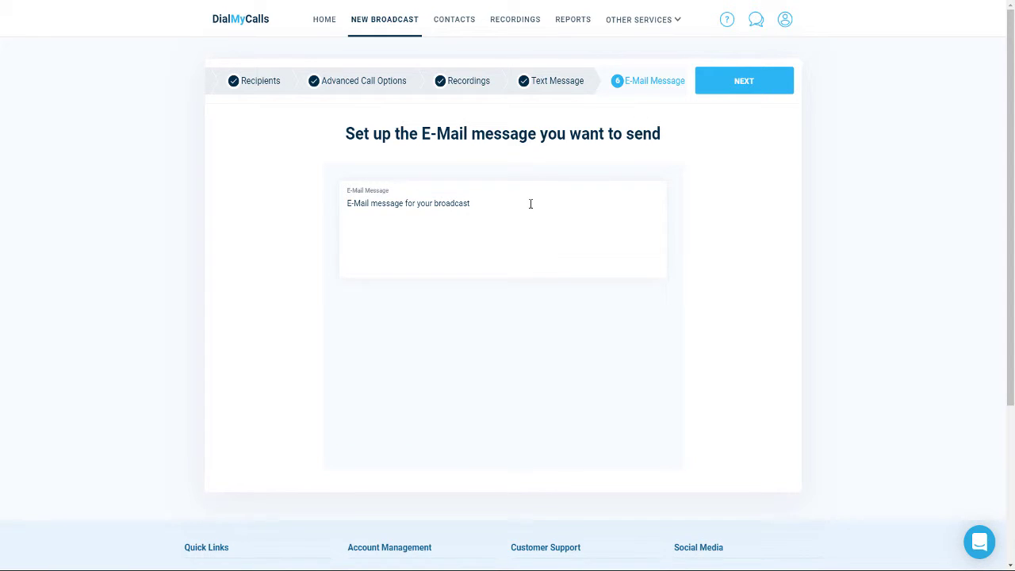
Step: Enter the short test message as the email body and continue to Broadcast Options
{"action": "type", "text": "Test from Tim."}
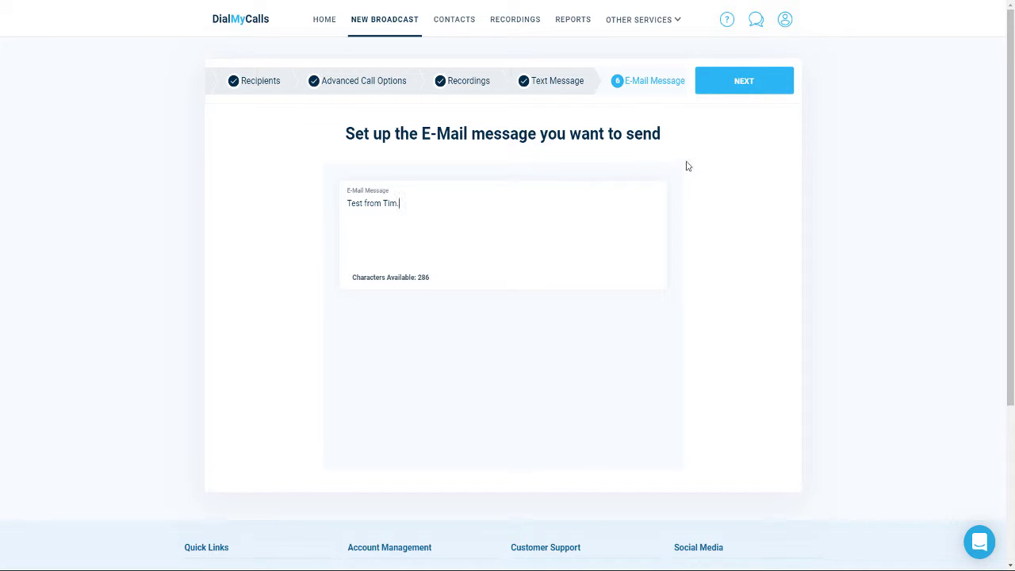
{"action": "left_click", "coordinate": [738, 85]}
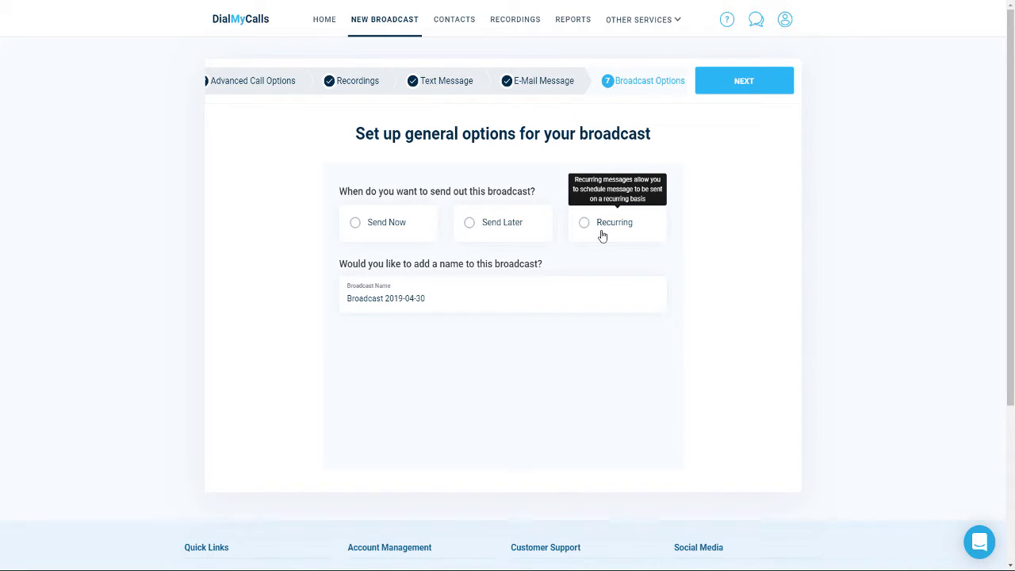
Step: Rename the broadcast from 'Broadcast 2019-04-30' to 'Demo' and set Recurring delivery timing
{"action": "triple_click", "coordinate": [455, 294]}
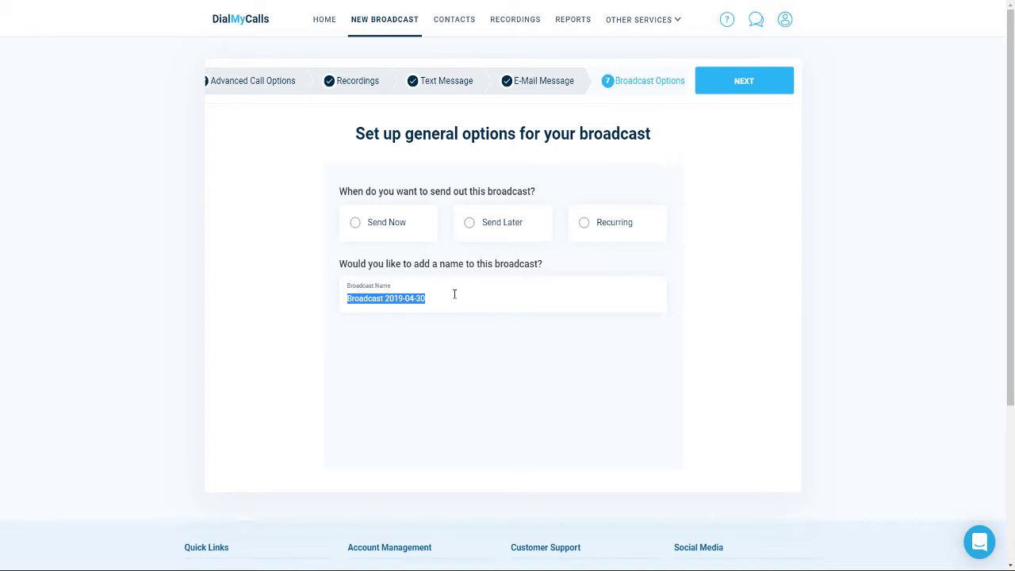
{"action": "type", "text": "Demo"}
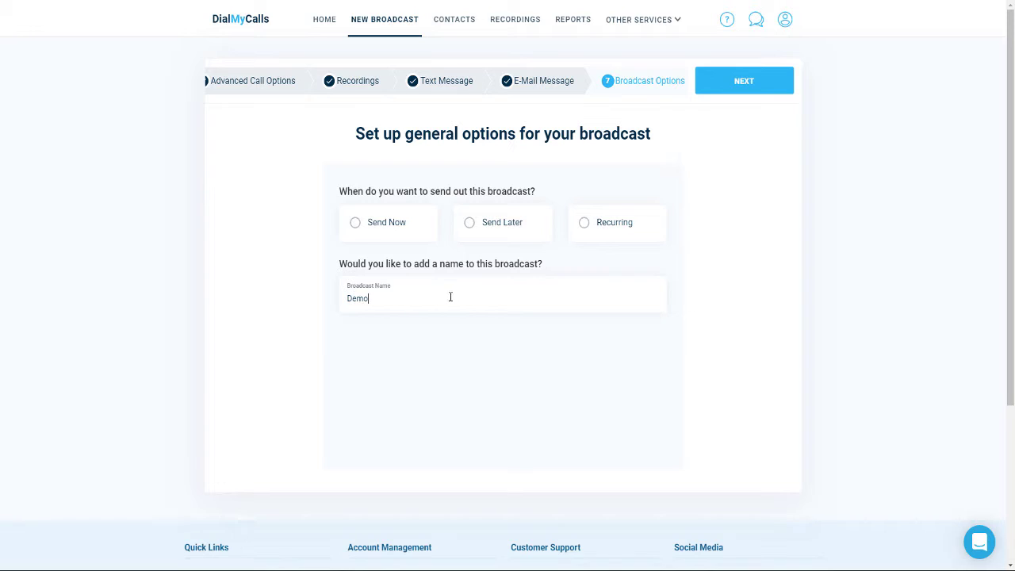
{"action": "triple_click", "coordinate": [402, 226]}
{"action": "left_click", "coordinate": [402, 226]}
{"action": "left_click", "coordinate": [512, 230]}
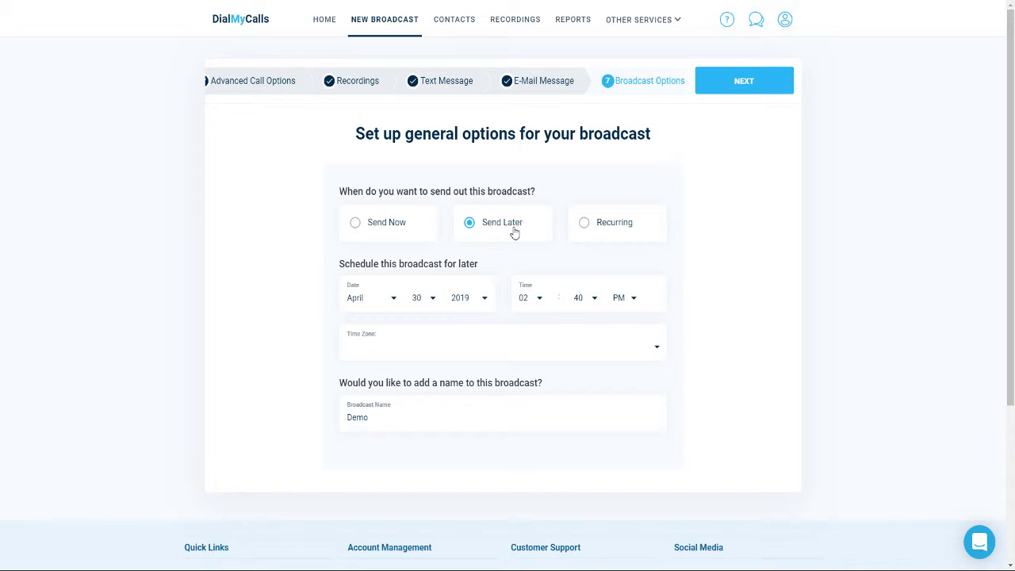
{"action": "left_click", "coordinate": [603, 232]}
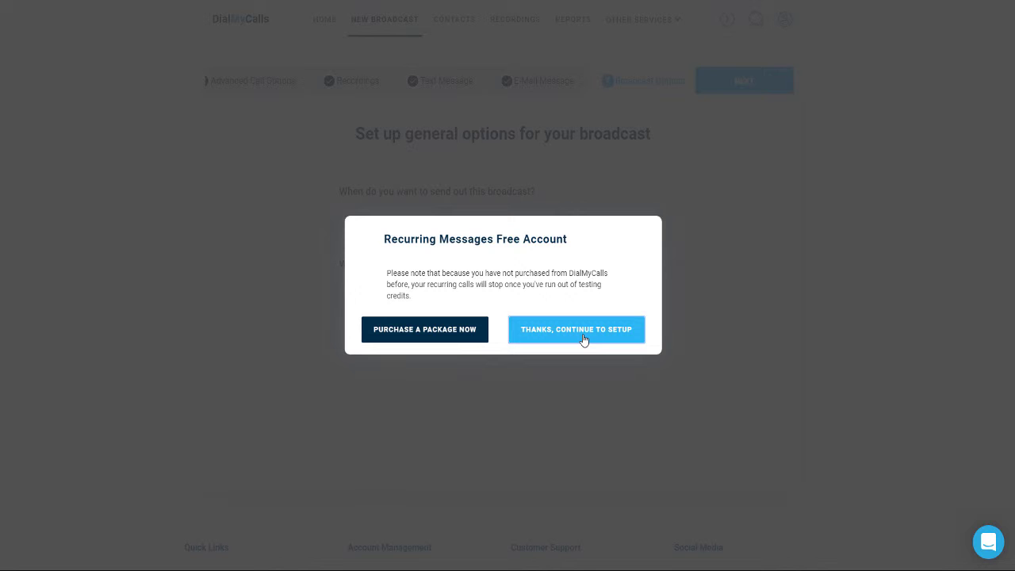
Step: Dismiss the recurring-messages notice, switch Demo's timing back to Send Now, and proceed to review
{"action": "left_click", "coordinate": [584, 340]}
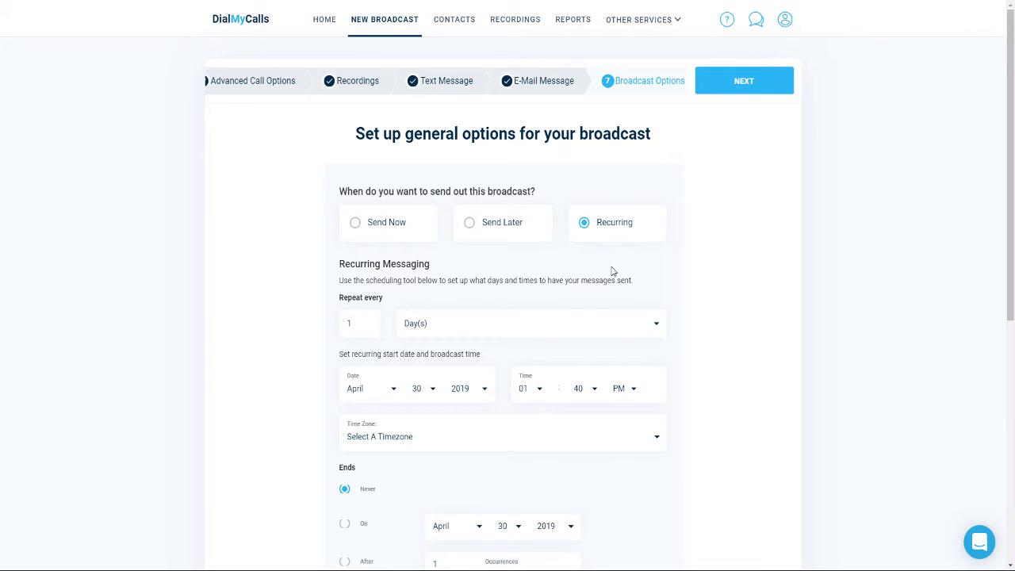
{"action": "scroll", "coordinate": [610, 271], "scroll_direction": "down", "scroll_amount": 1}
{"action": "scroll", "coordinate": [610, 271], "scroll_direction": "down", "scroll_amount": 2}
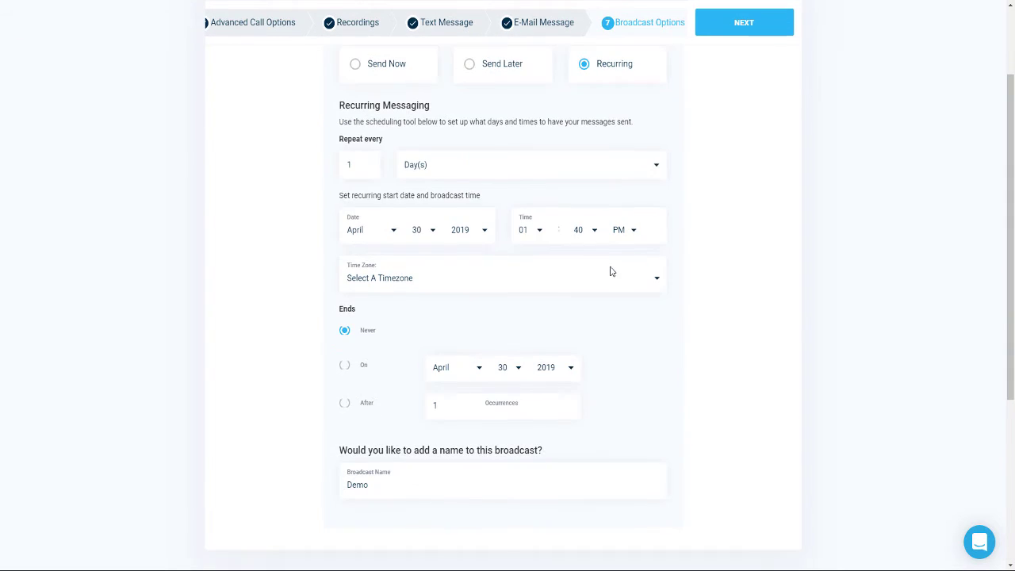
{"action": "left_click", "coordinate": [508, 167]}
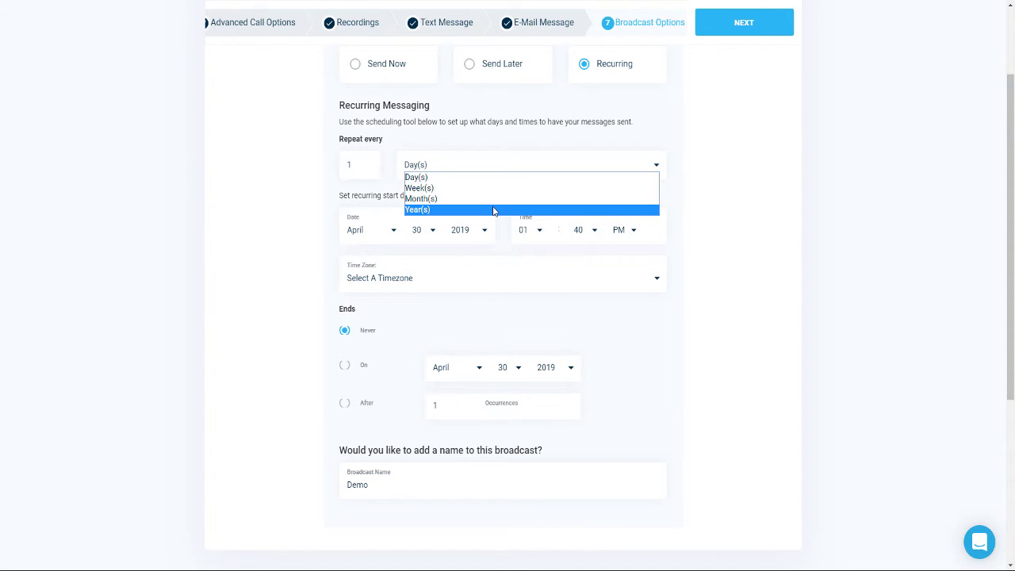
{"action": "left_click", "coordinate": [684, 115]}
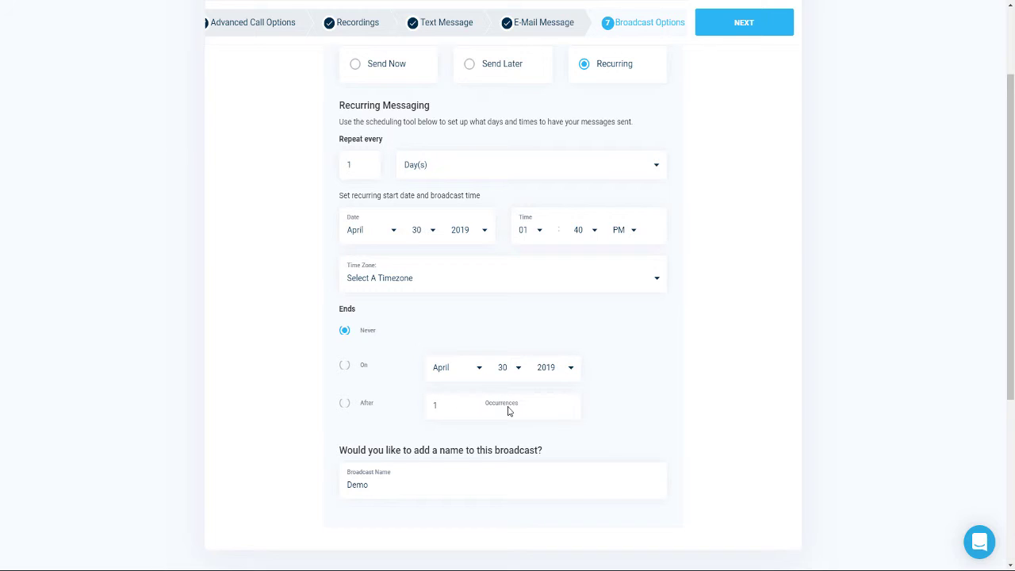
{"action": "left_click", "coordinate": [368, 70]}
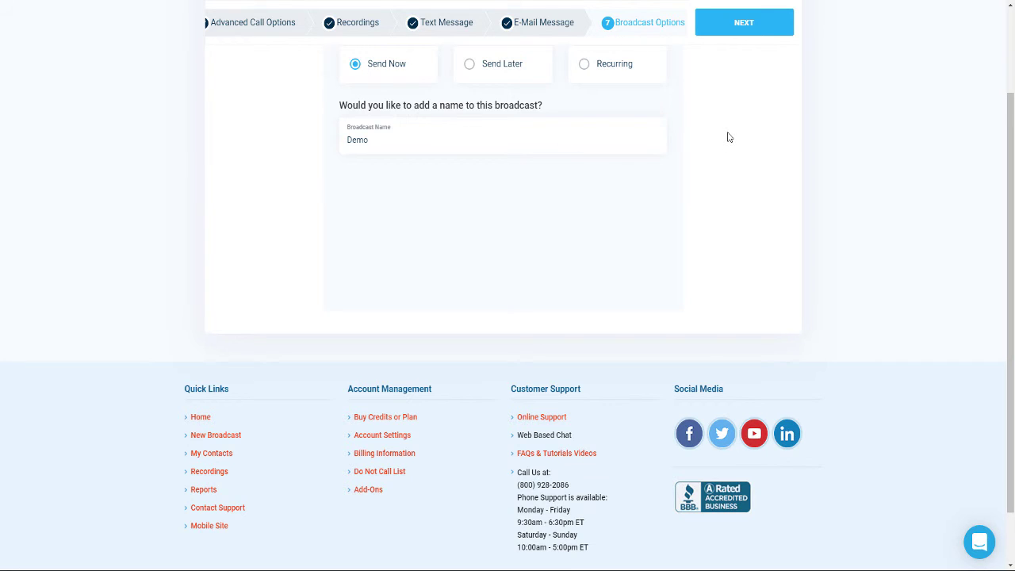
{"action": "left_click", "coordinate": [749, 29]}
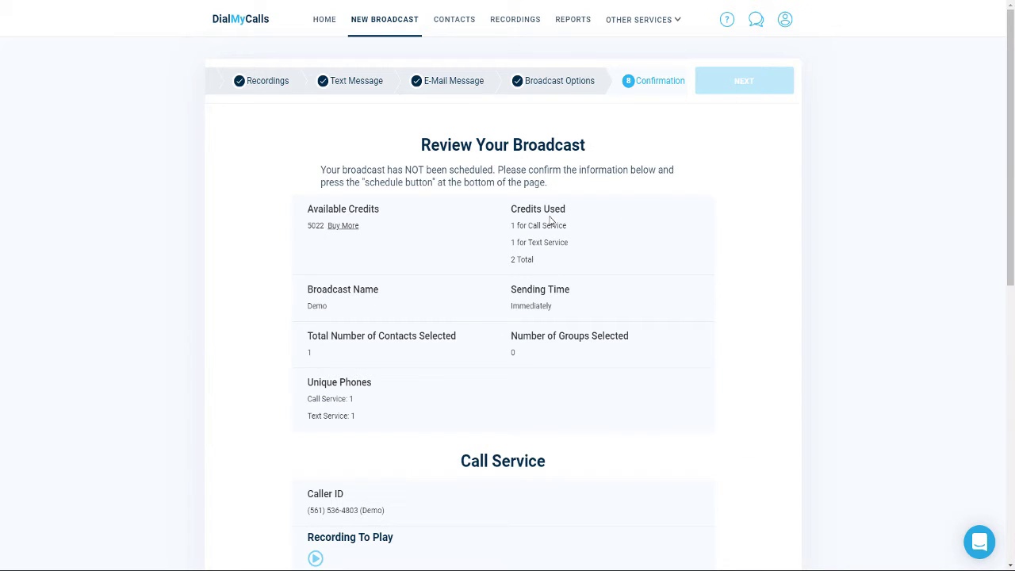
Step: Submit the Demo broadcast with Send Broadcast Now from the review page
{"action": "scroll", "coordinate": [573, 229], "scroll_direction": "down", "scroll_amount": 4}
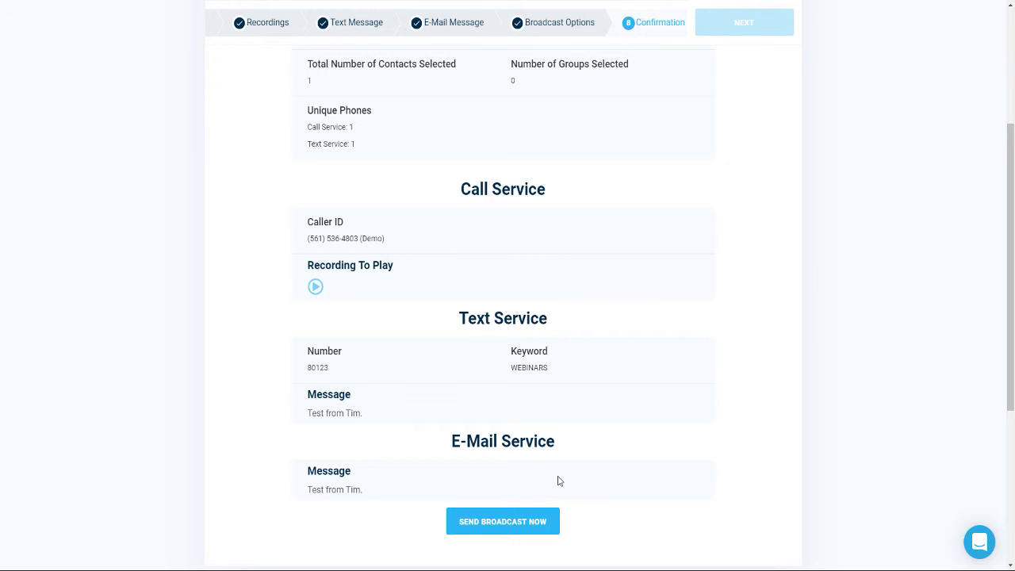
{"action": "left_click", "coordinate": [521, 524]}
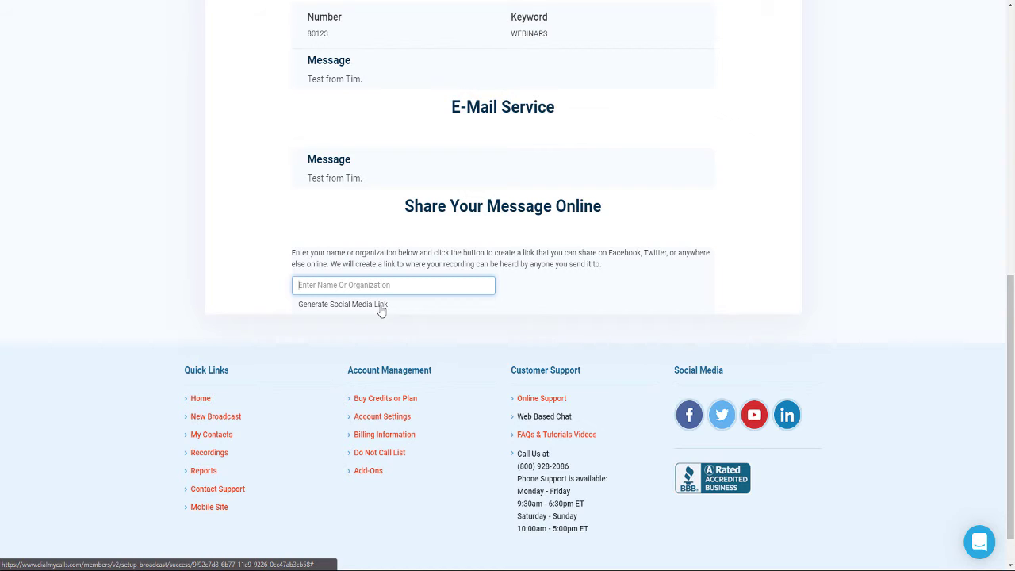
{"action": "scroll", "coordinate": [624, 277], "scroll_direction": "up", "scroll_amount": 3}
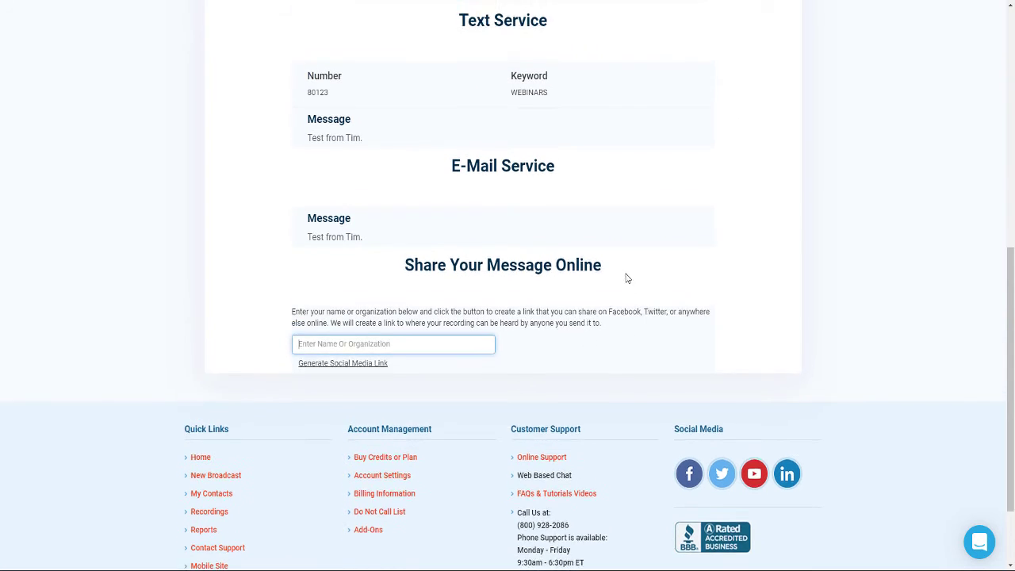
{"action": "scroll", "coordinate": [624, 282], "scroll_direction": "up", "scroll_amount": 5}
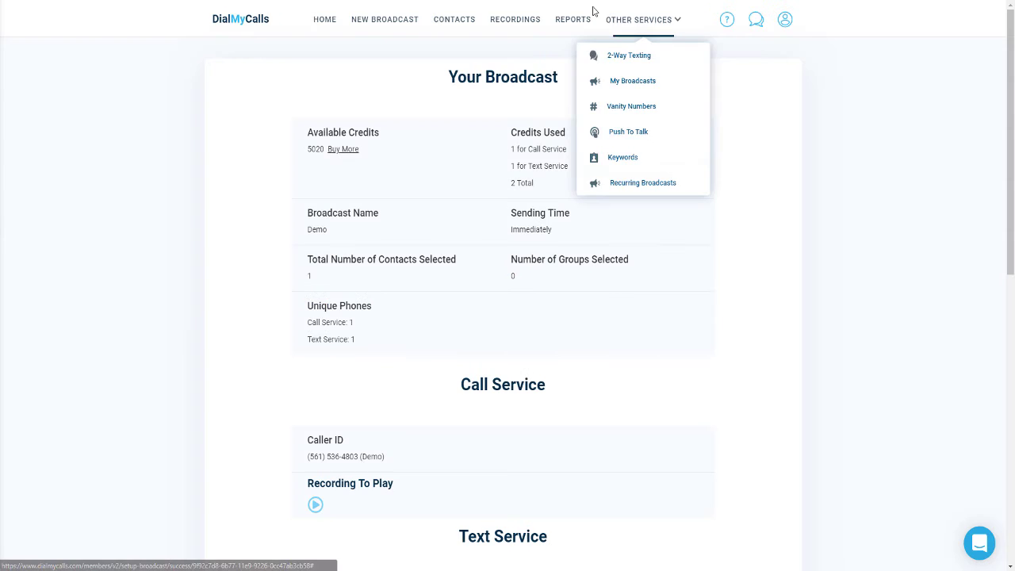
Step: Open the Call Report for the Demo broadcast from Reports
{"action": "left_click", "coordinate": [572, 19]}
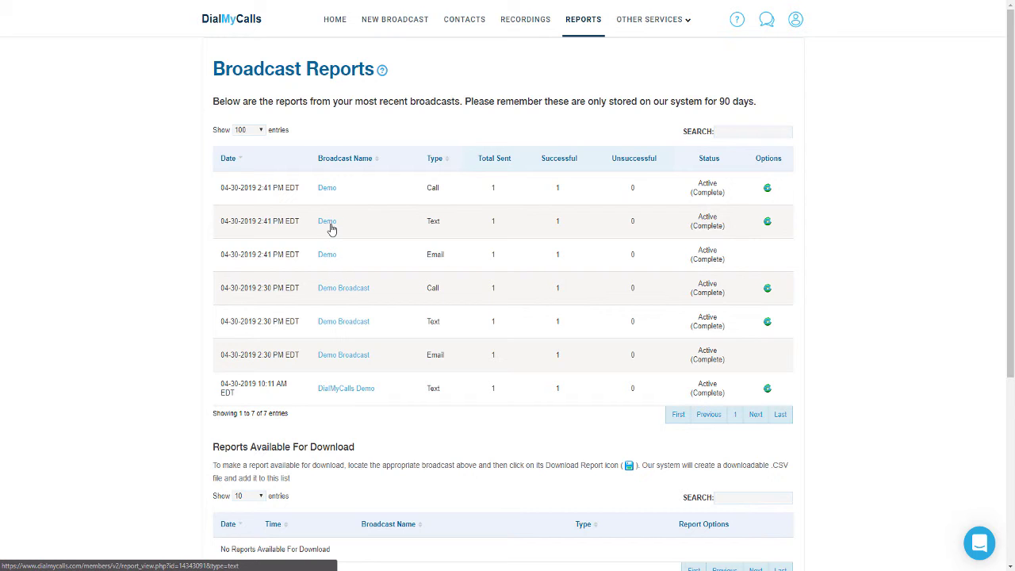
{"action": "left_click", "coordinate": [328, 189]}
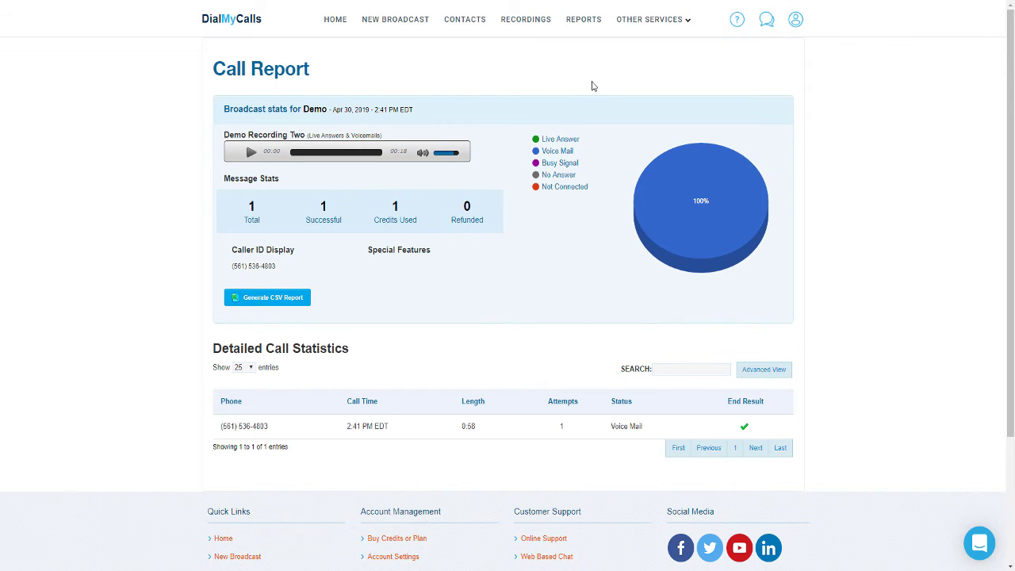
Step: Return to the Broadcast Reports list from the Call Report
{"action": "left_click", "coordinate": [584, 30]}
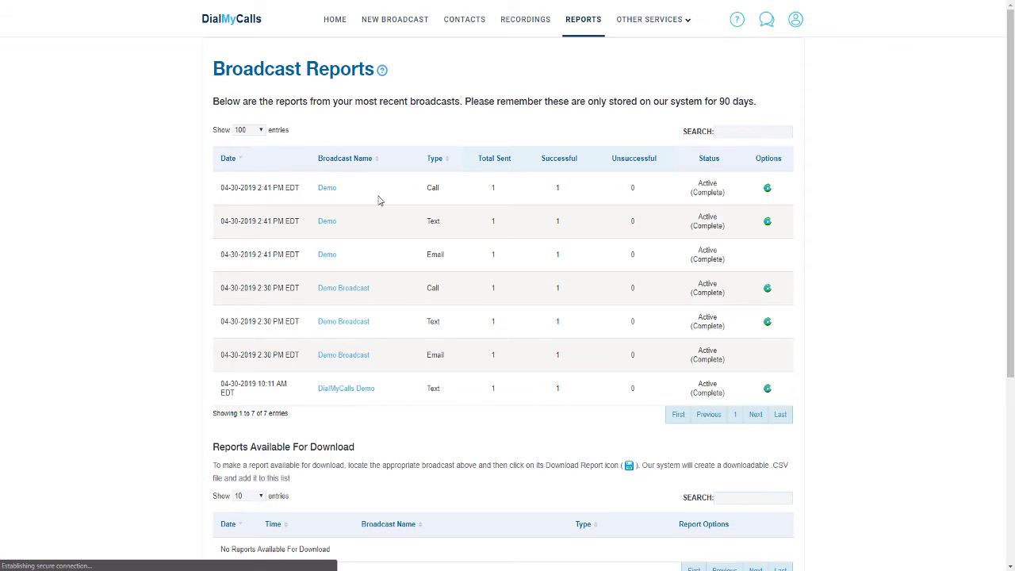
Step: Open the Text Report for the Demo broadcast
{"action": "left_click", "coordinate": [327, 221]}
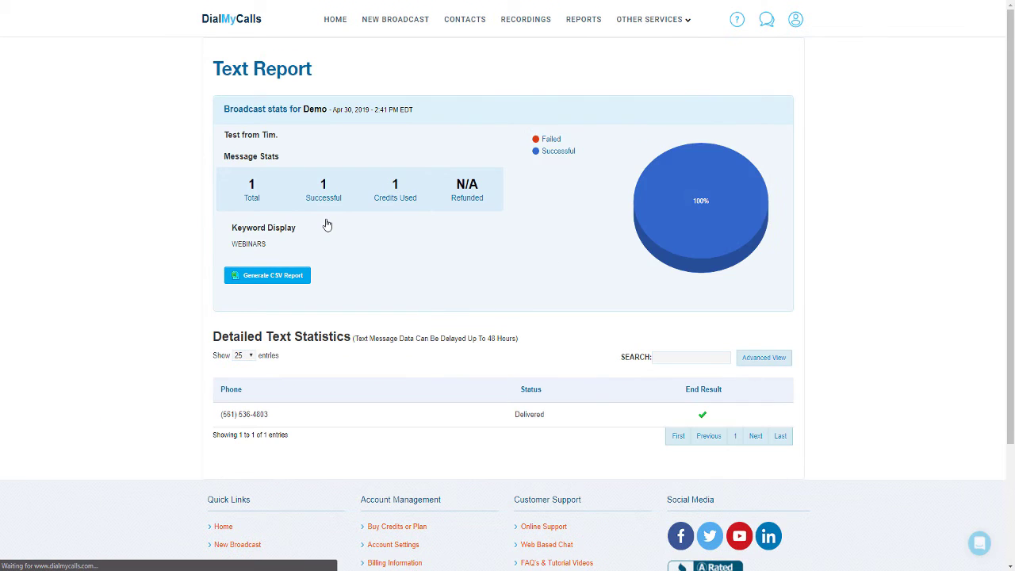